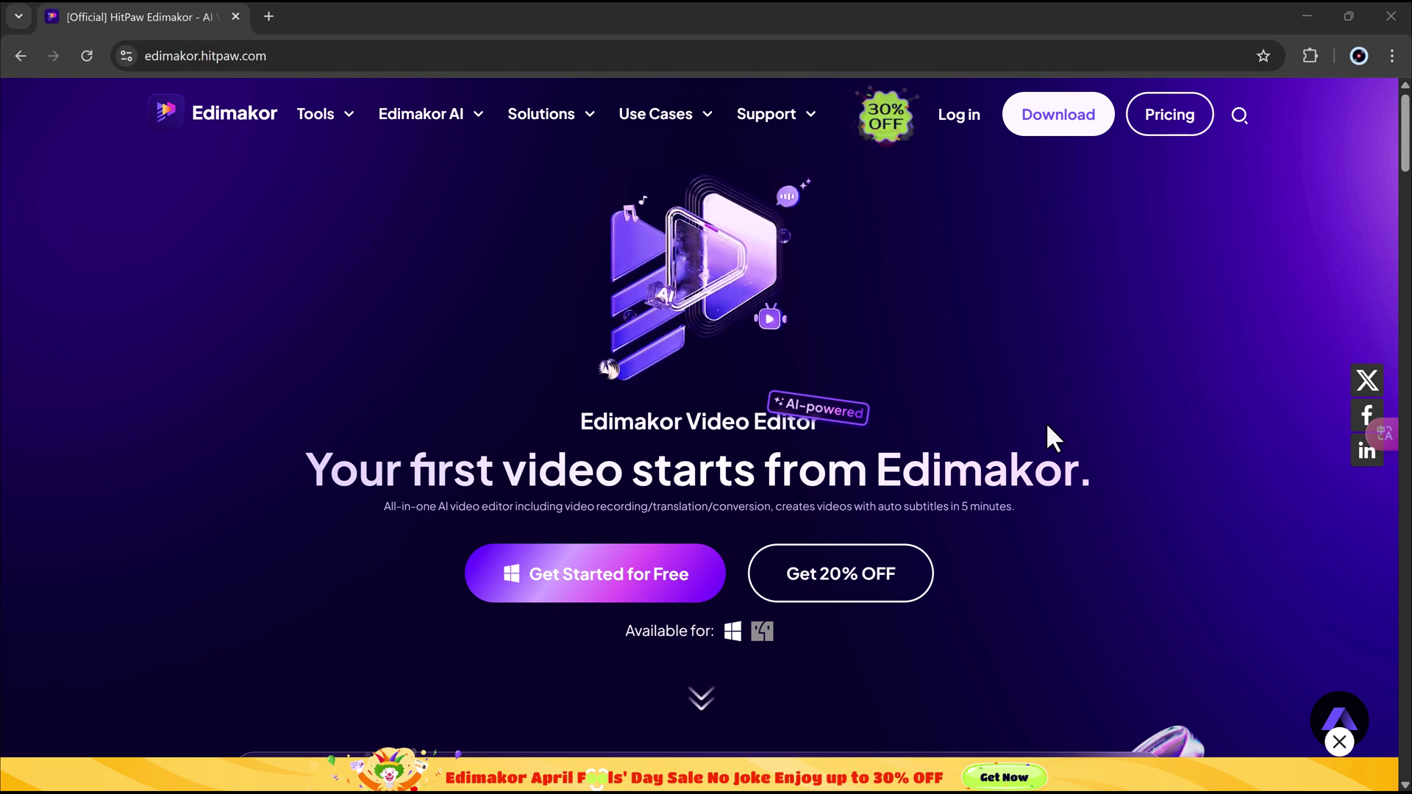
Scroll down the Edimakor homepage past the hero banner to the animated editor mockup.
scroll(1050, 492, "down", 3)
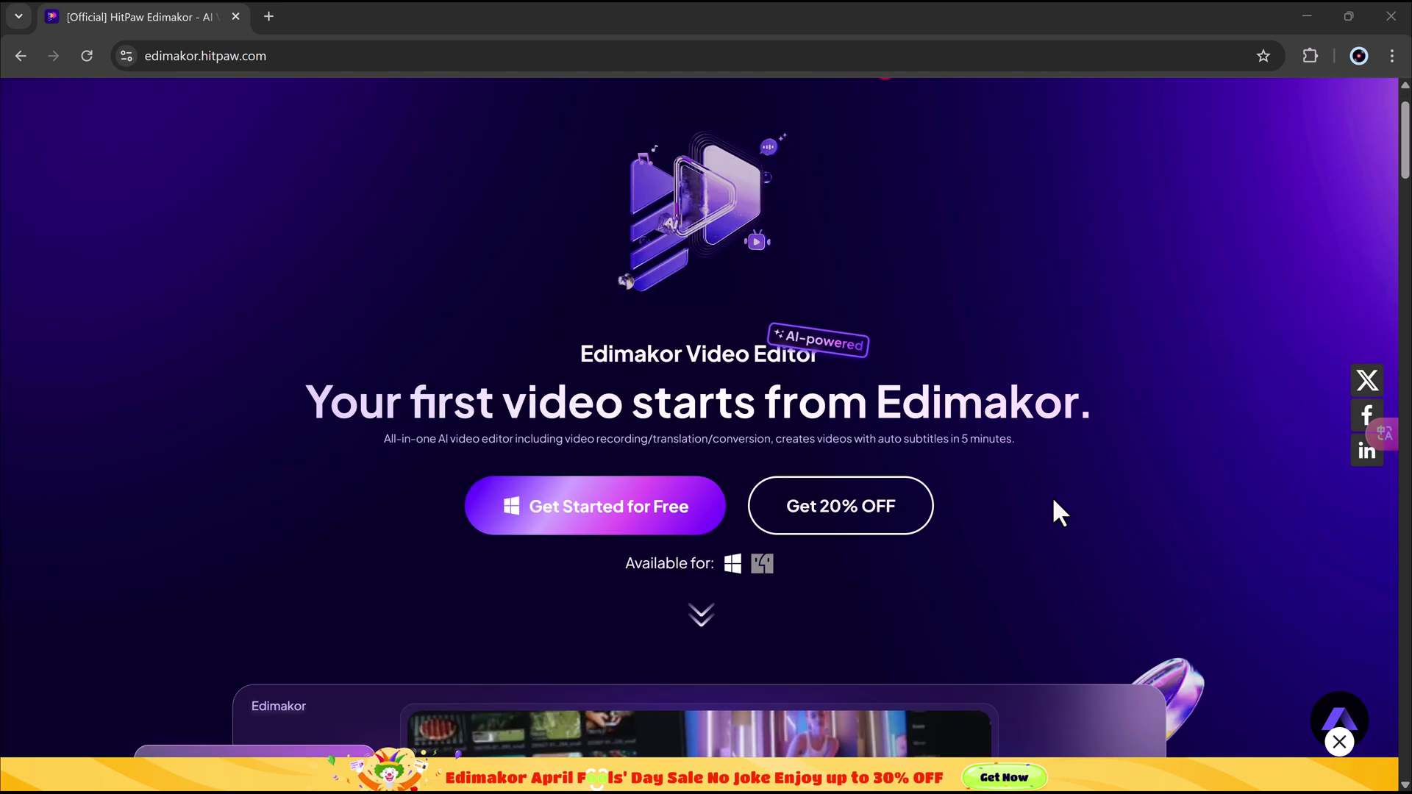
scroll(1039, 462, "down", 4)
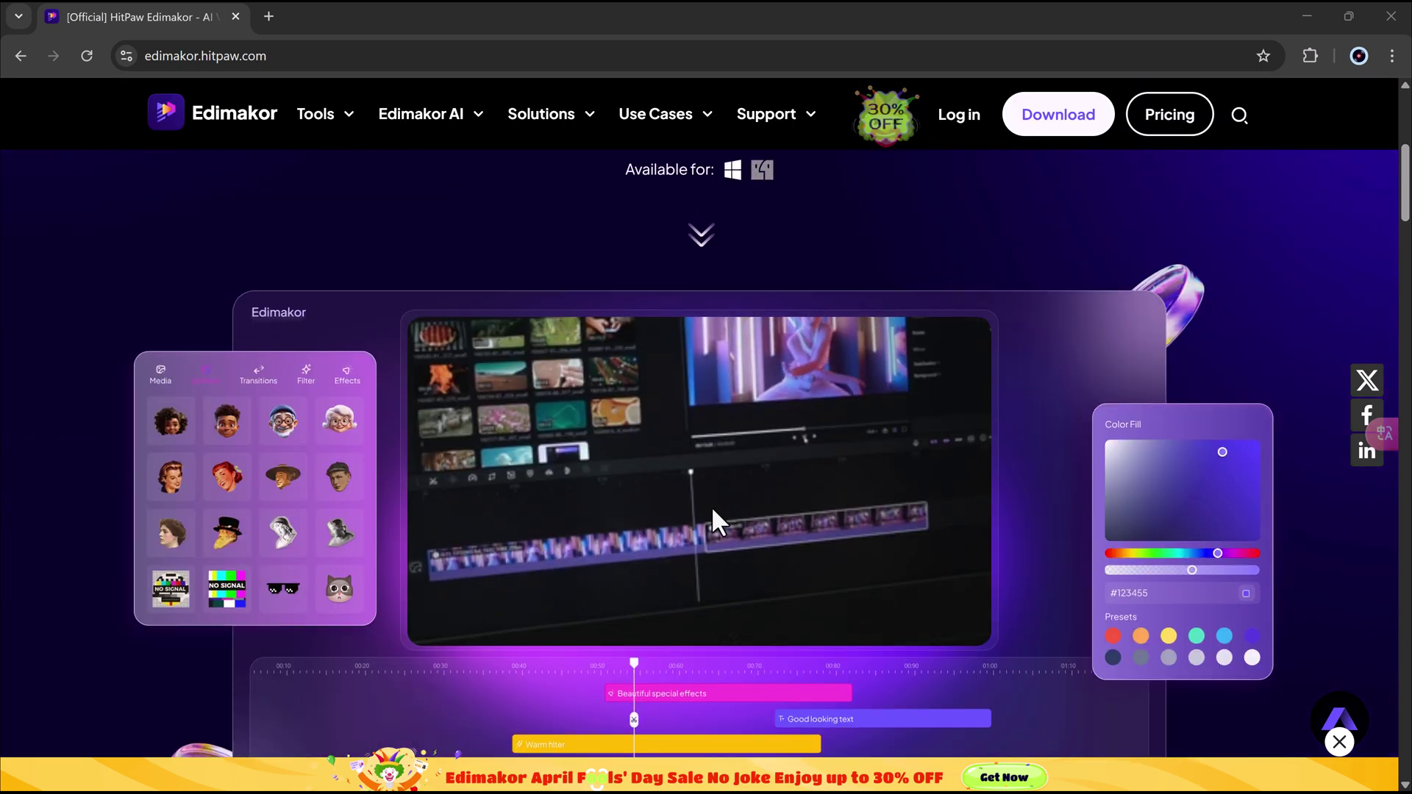
scroll(712, 506, "down", 2)
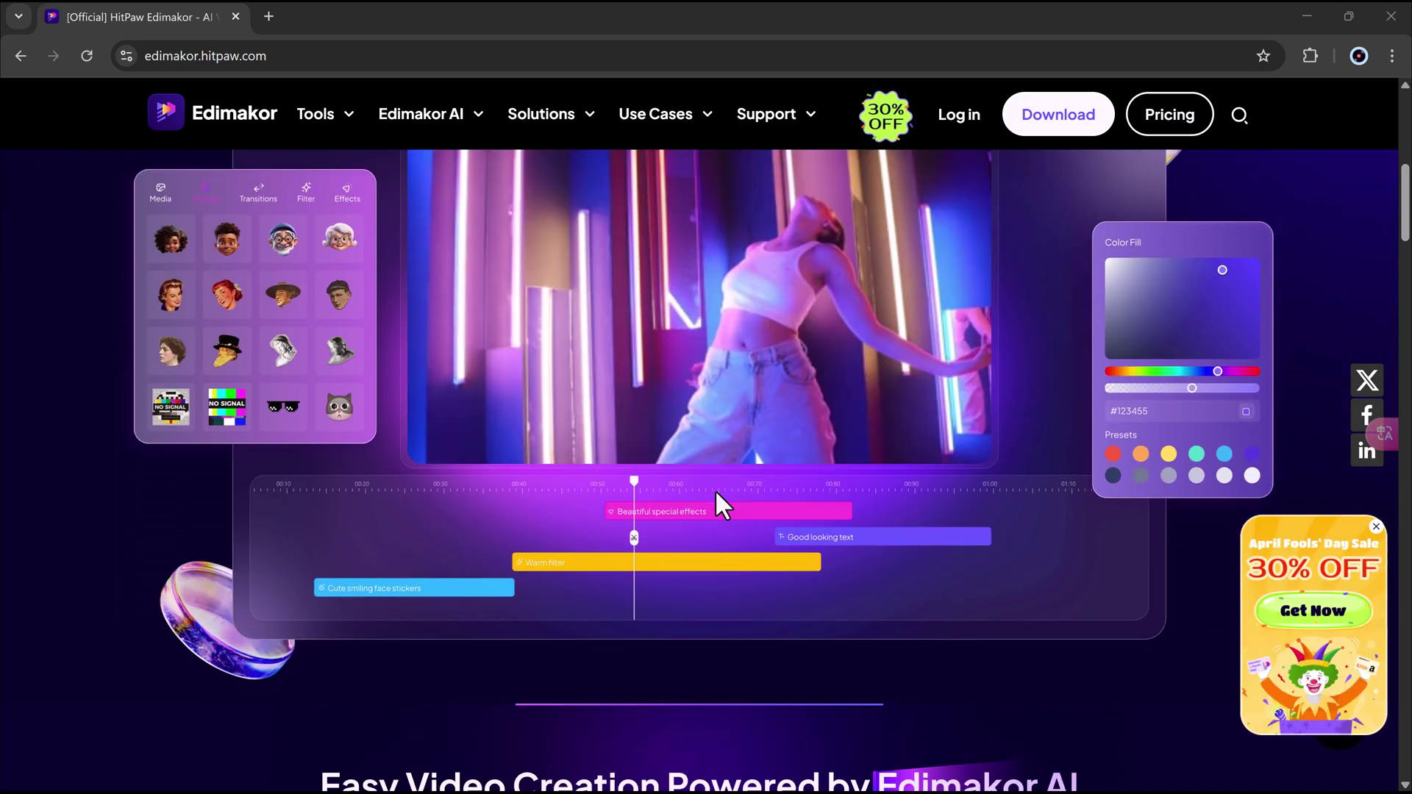
scroll(714, 488, "up", 1)
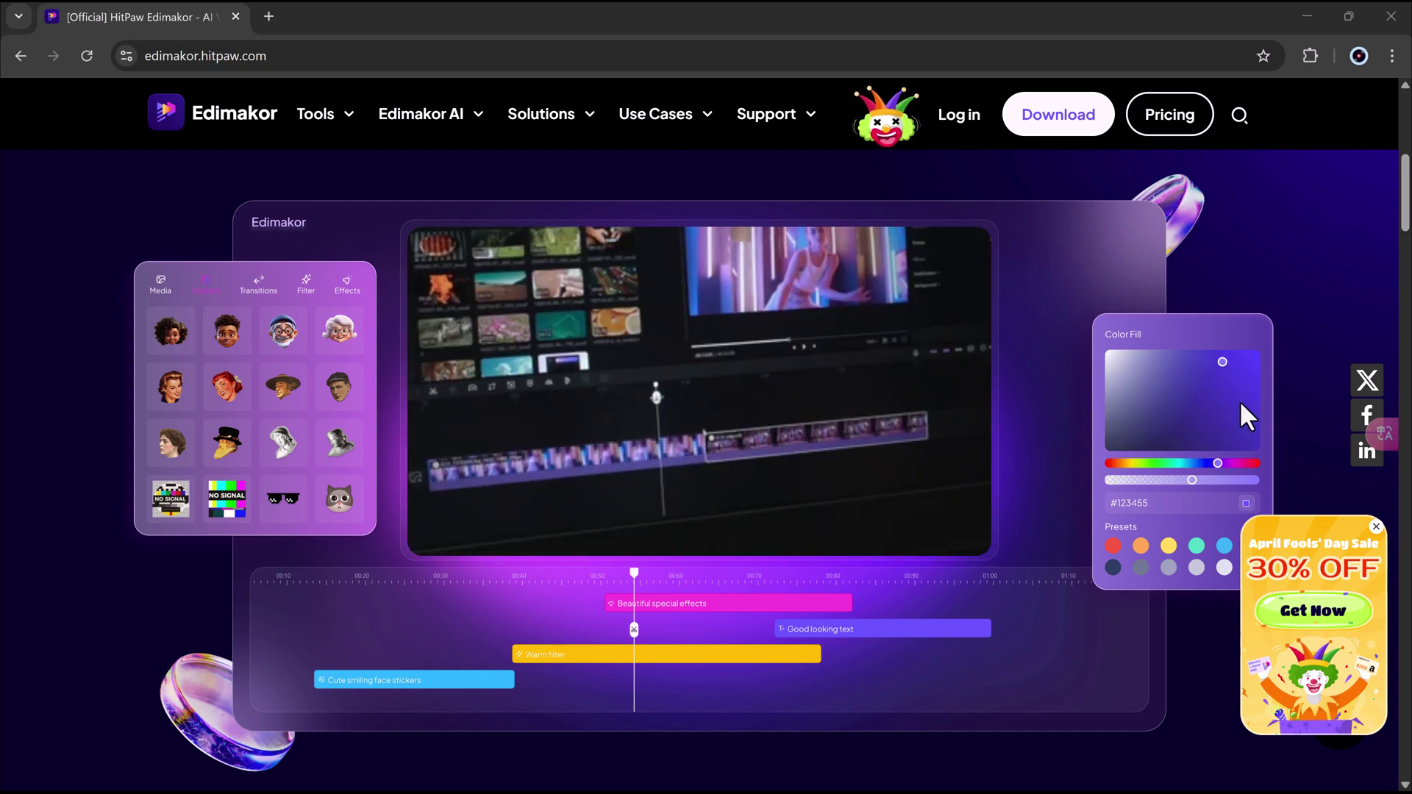
Preview the AI Talking Avatar, Clip Maker, Script, Subtitle and Translator feature tabs.
scroll(1244, 414, "down", 6)
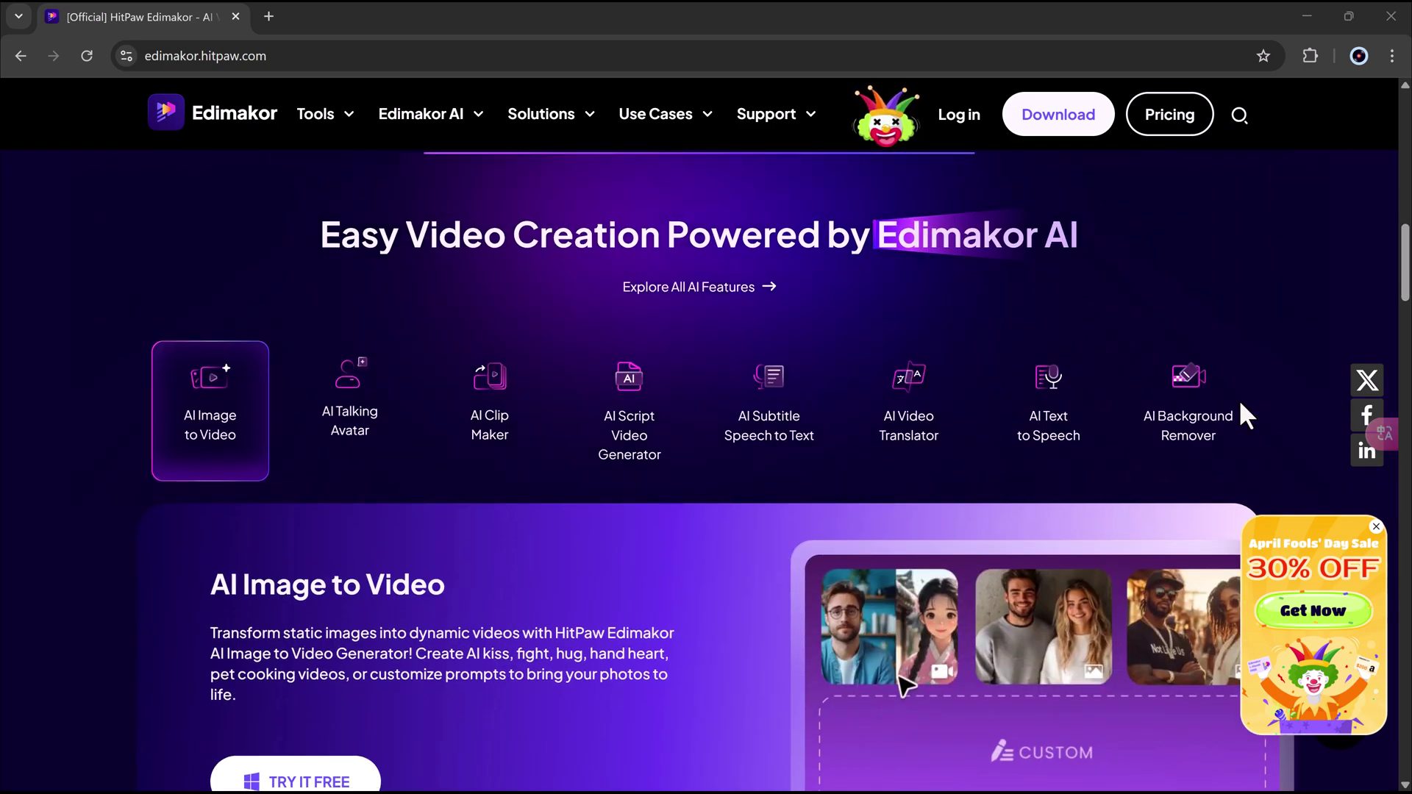
scroll(1242, 413, "down", 2)
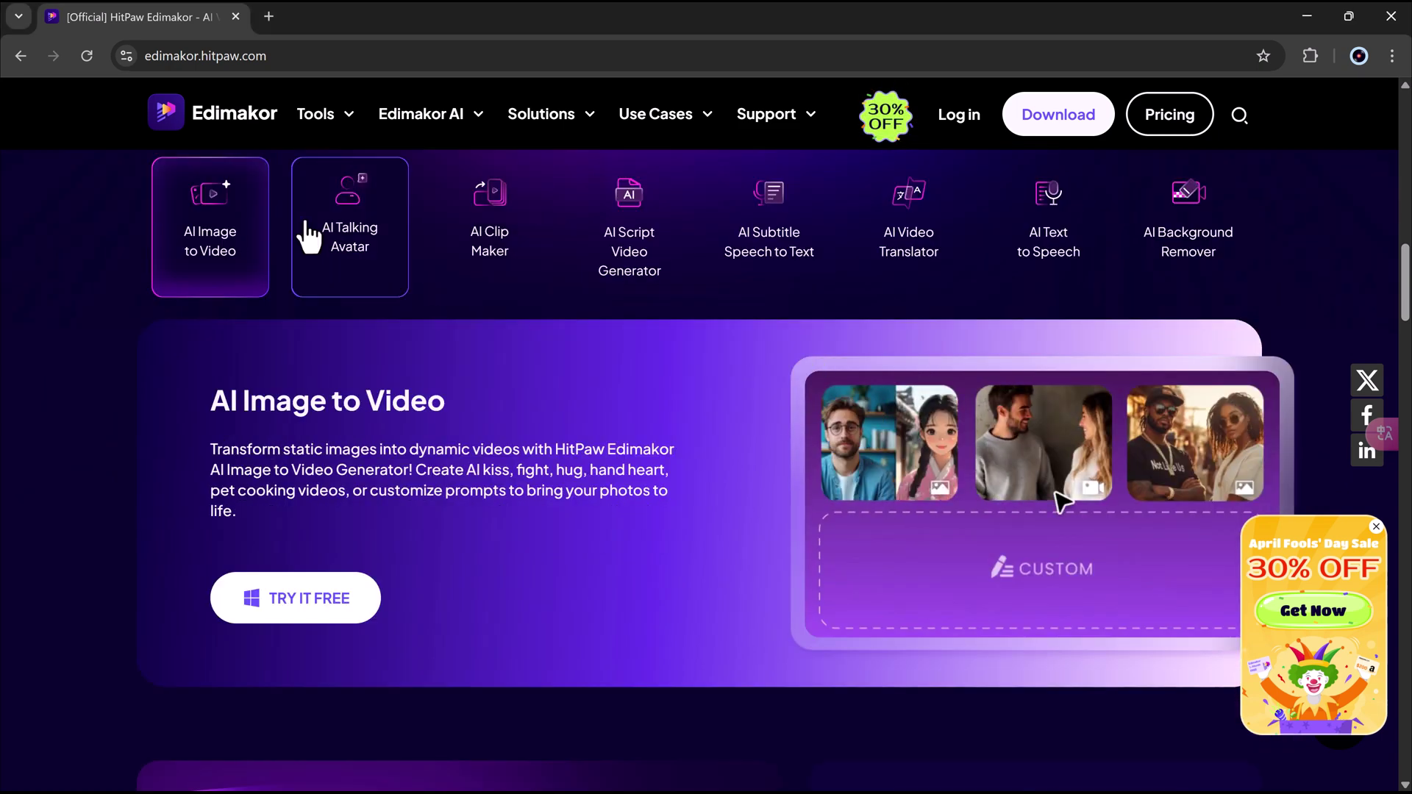
left_click(309, 229)
left_click(522, 232)
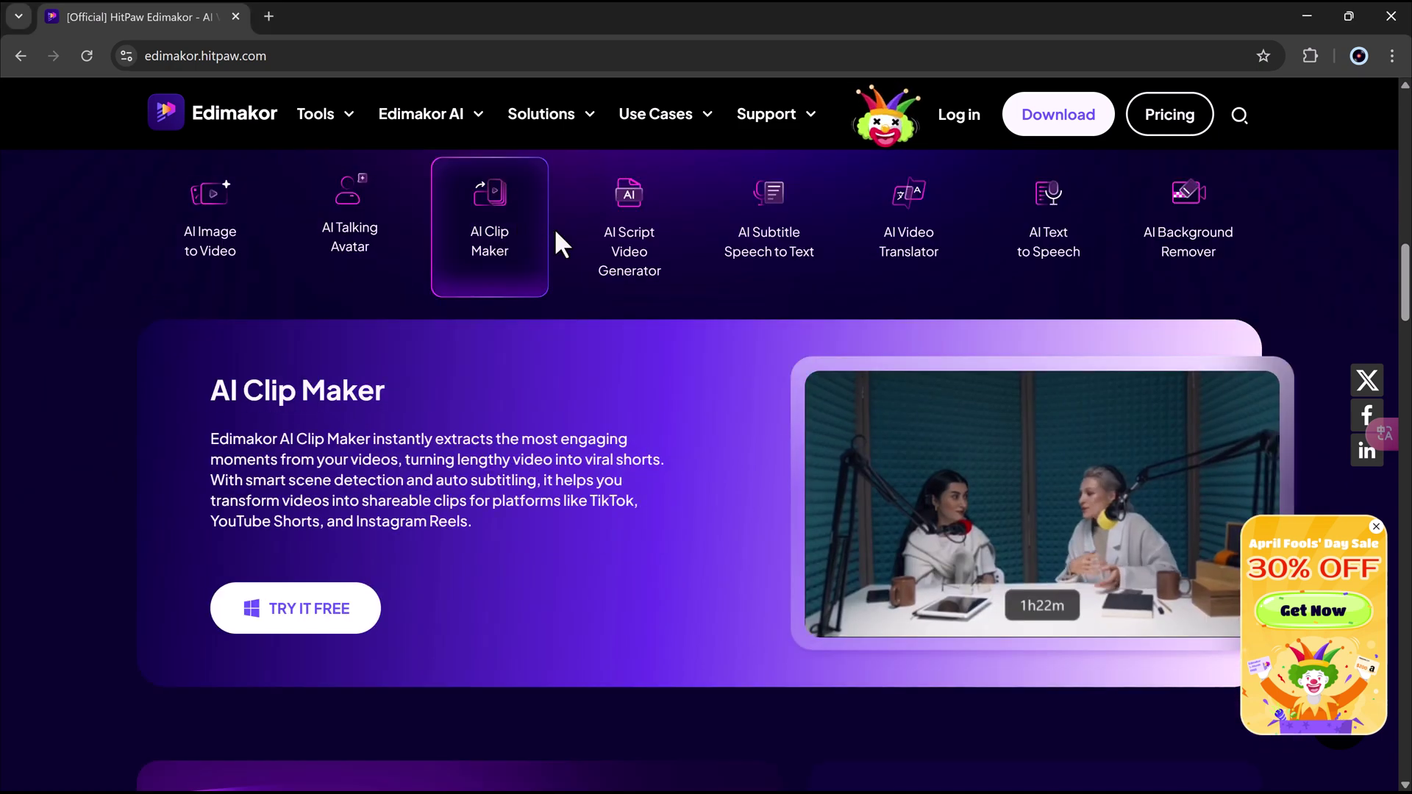
left_click(643, 251)
left_click(761, 254)
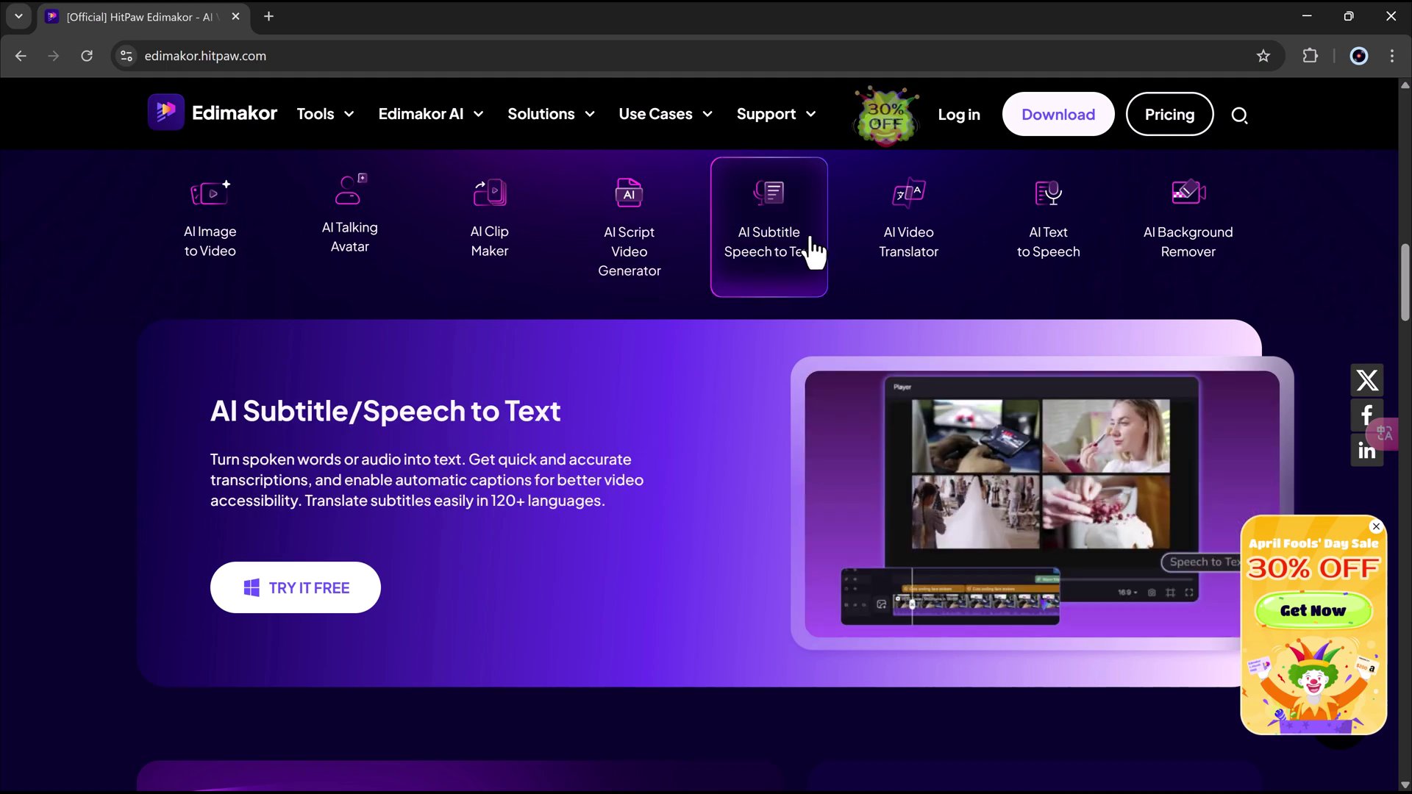
left_click(945, 252)
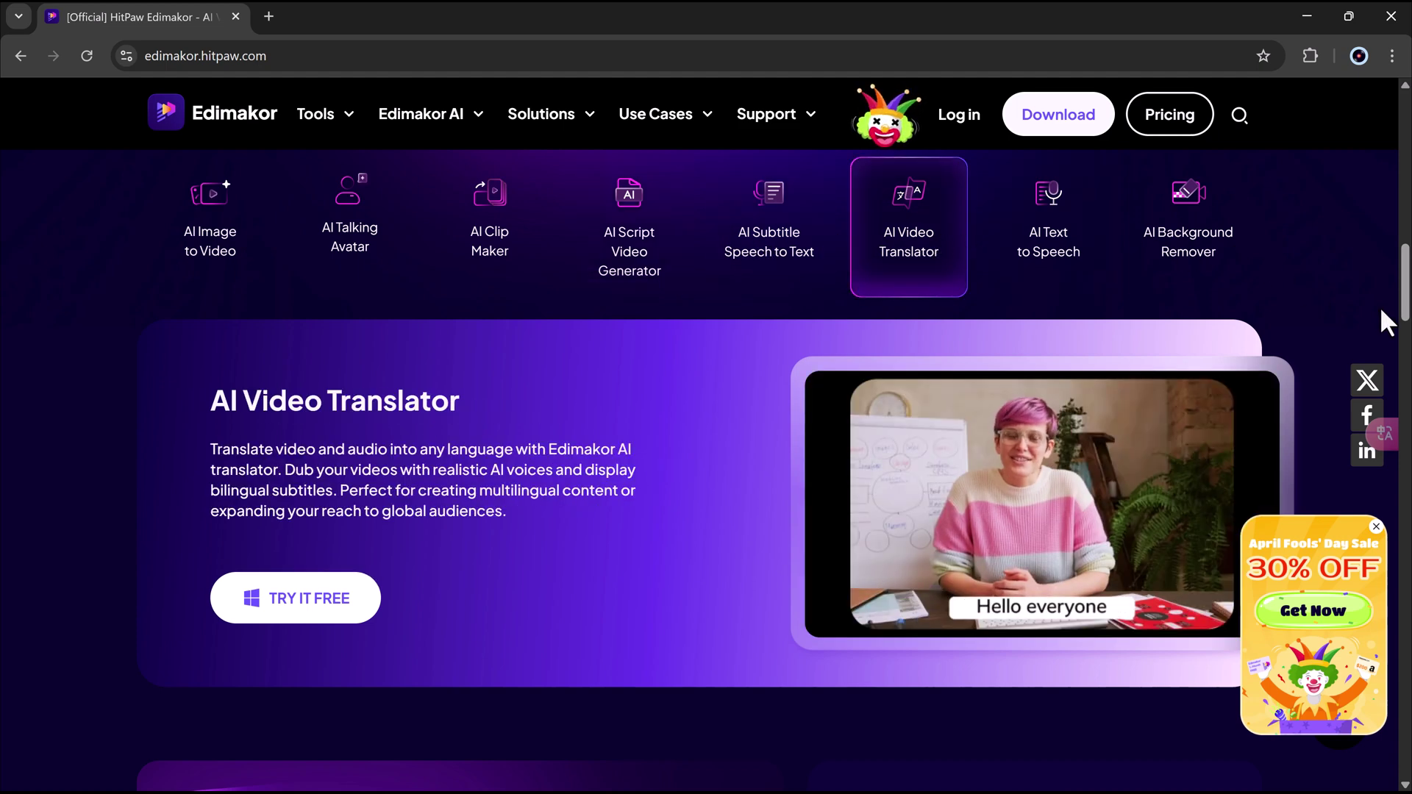
Scroll down to the 'Turn ideas into dynamic videos' banner at the page bottom.
scroll(1405, 312, "down", 2)
scroll(1405, 313, "down", 5)
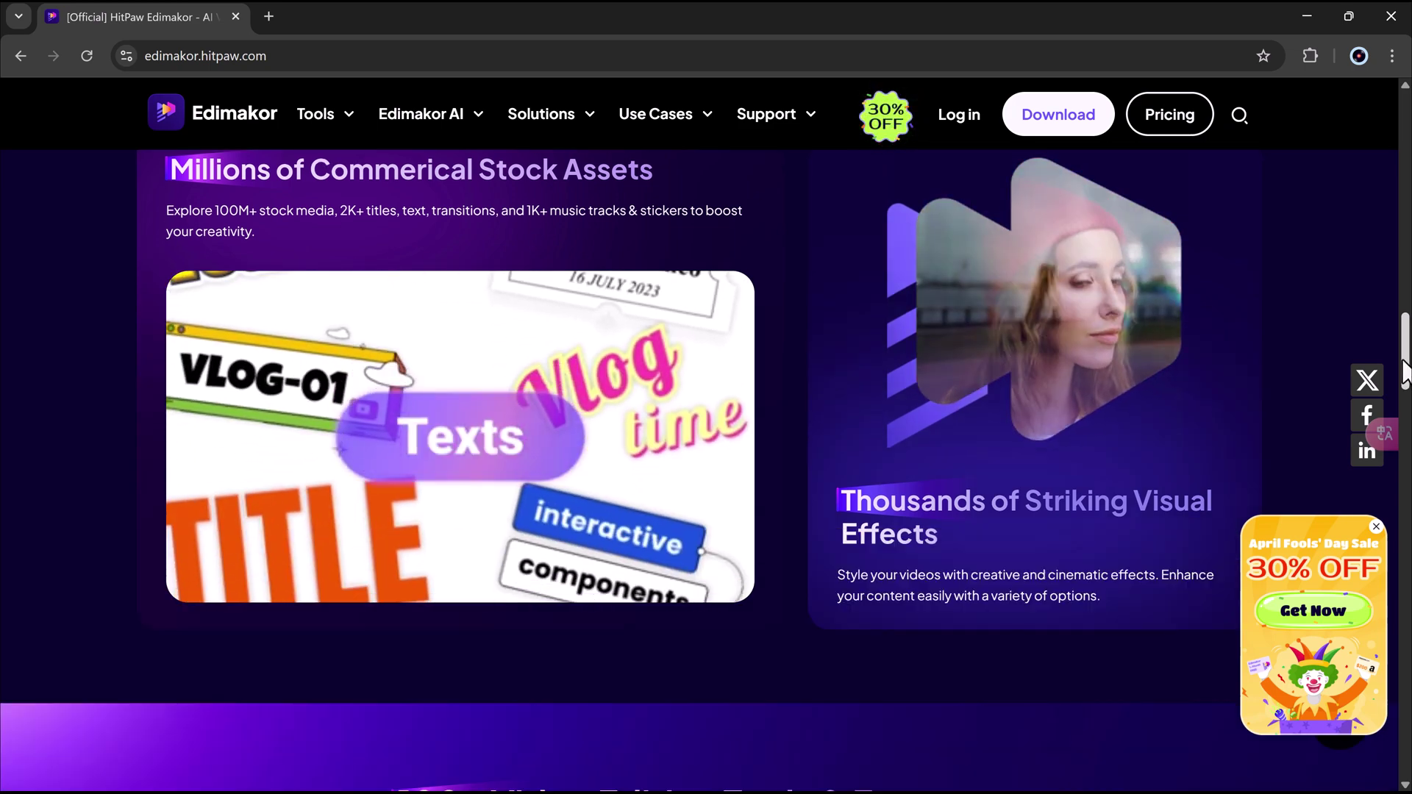
scroll(1405, 441, "down", 8)
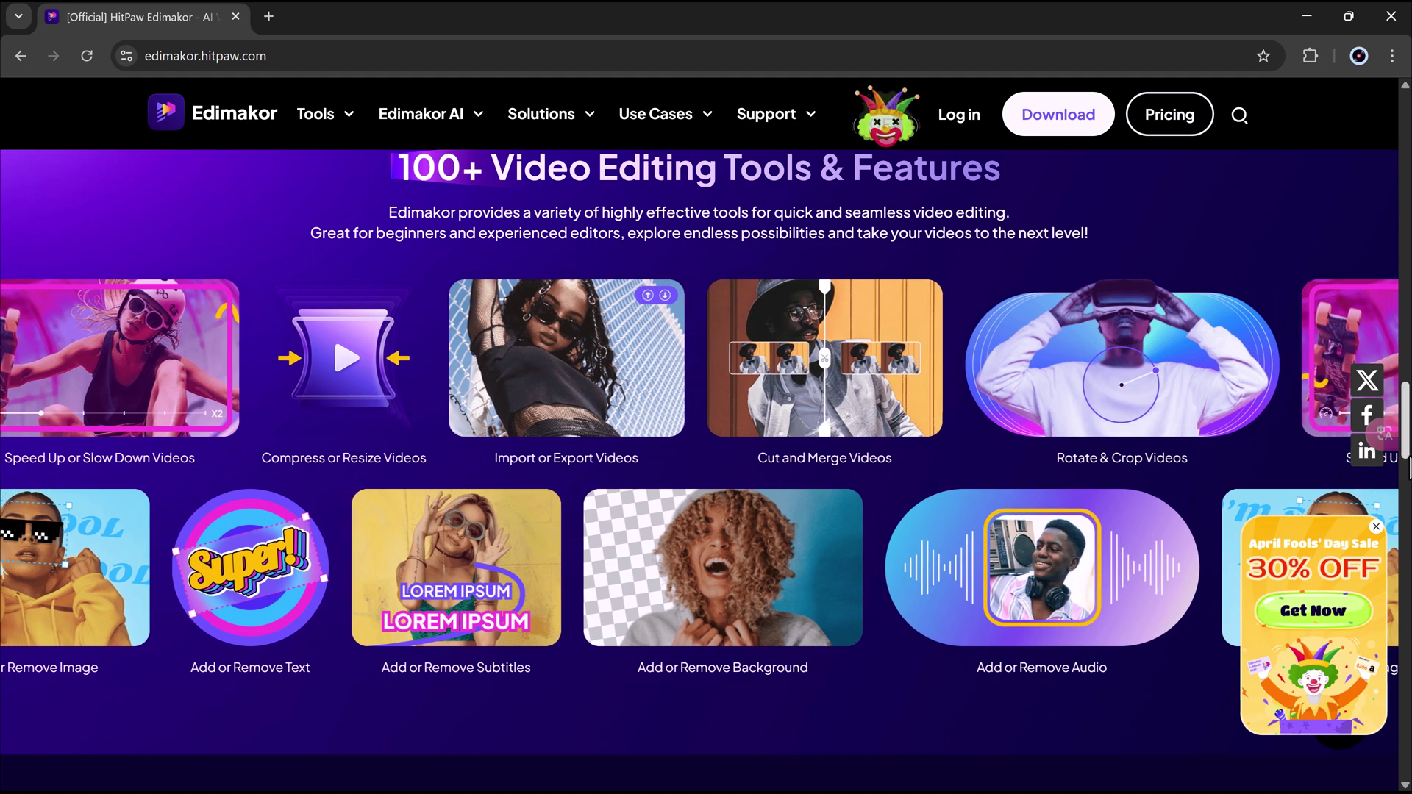
scroll(1405, 441, "down", 9)
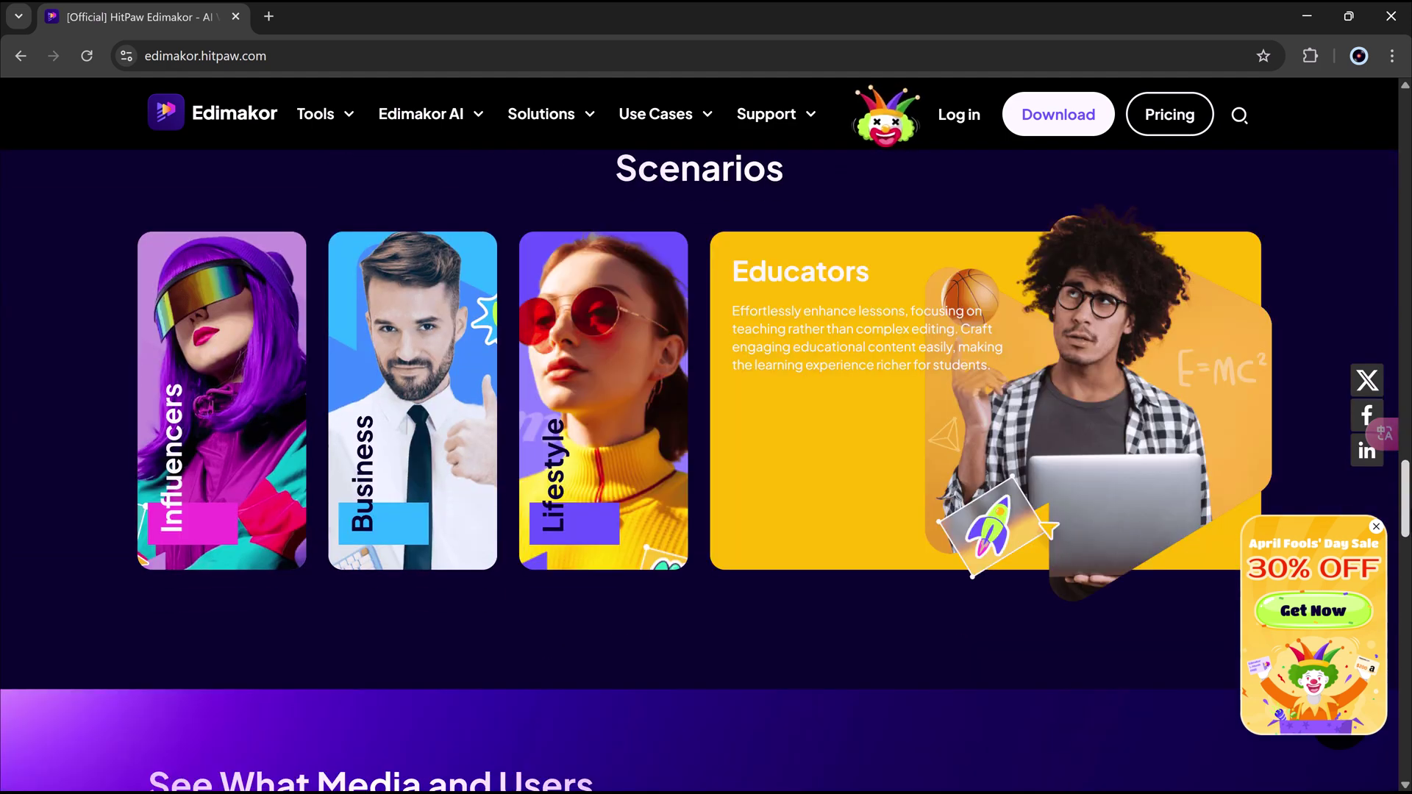
scroll(699, 471, "down", 10)
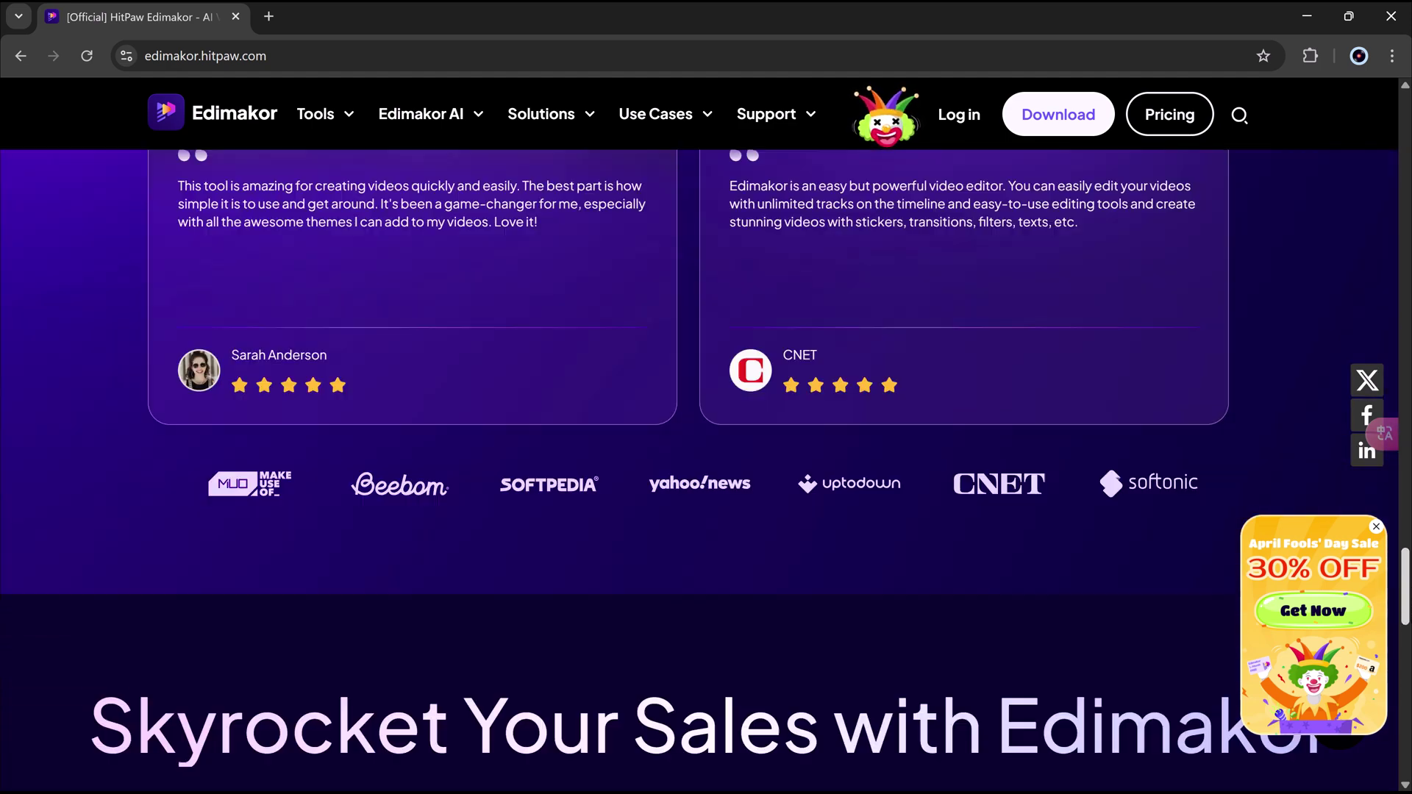
scroll(698, 471, "down", 8)
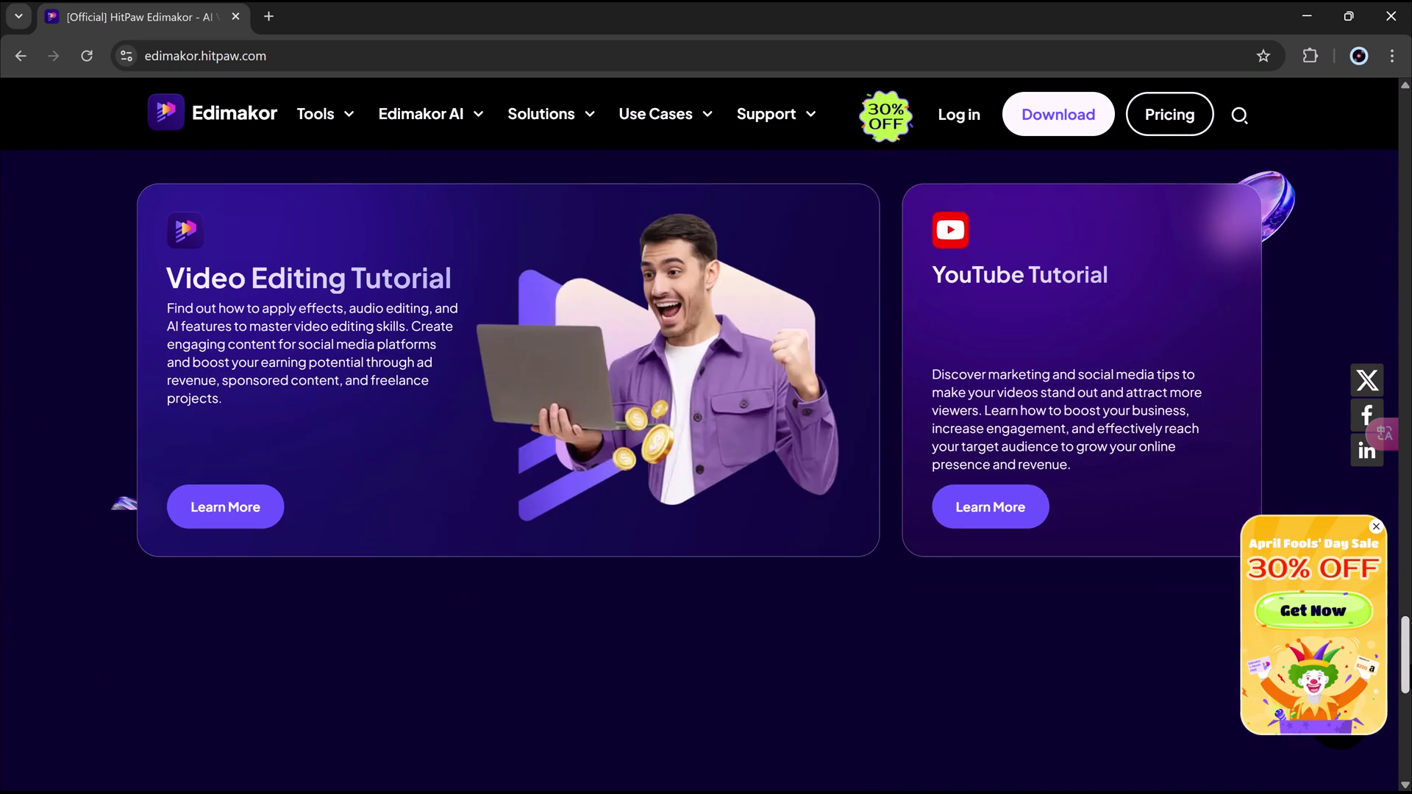
scroll(171, 134, "down", 8)
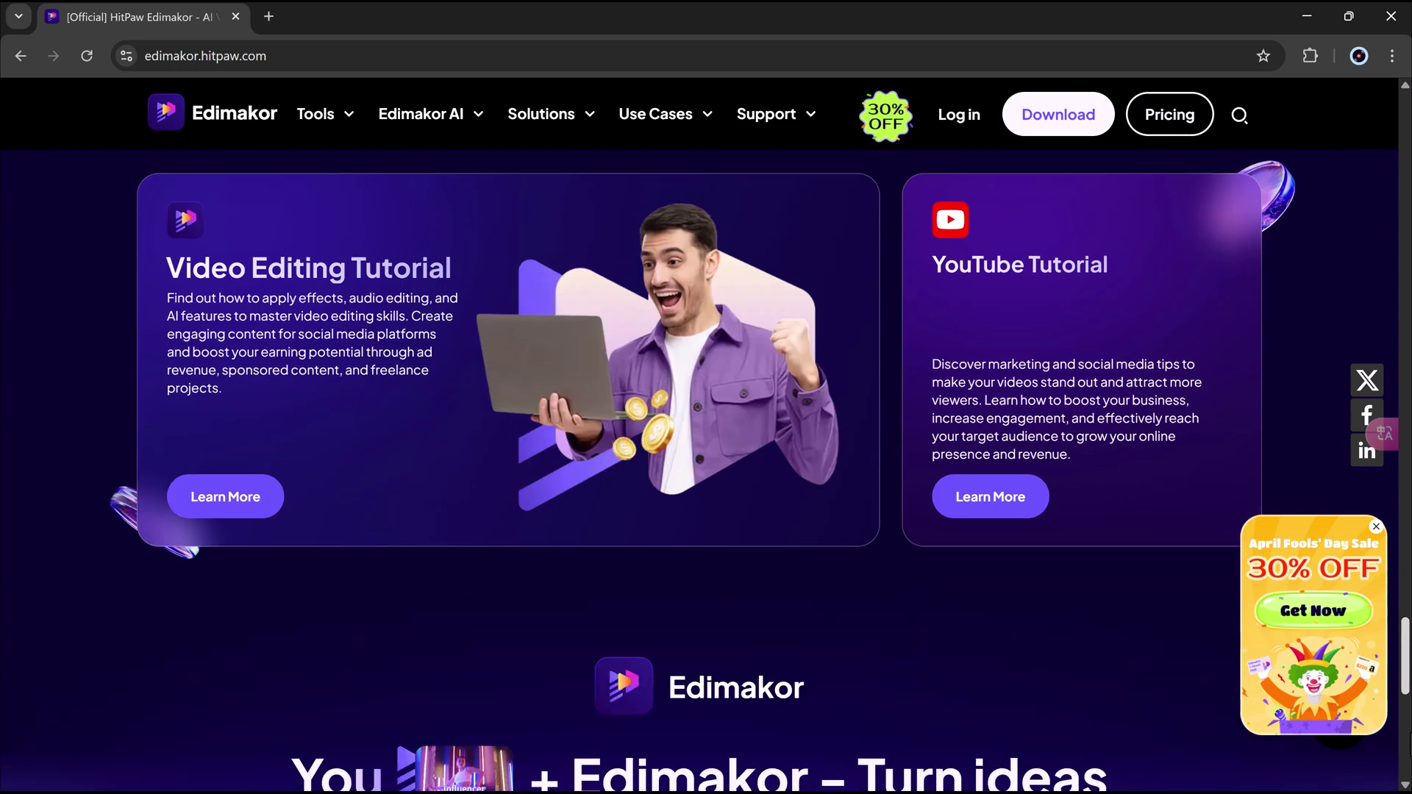
scroll(170, 134, "up", 5)
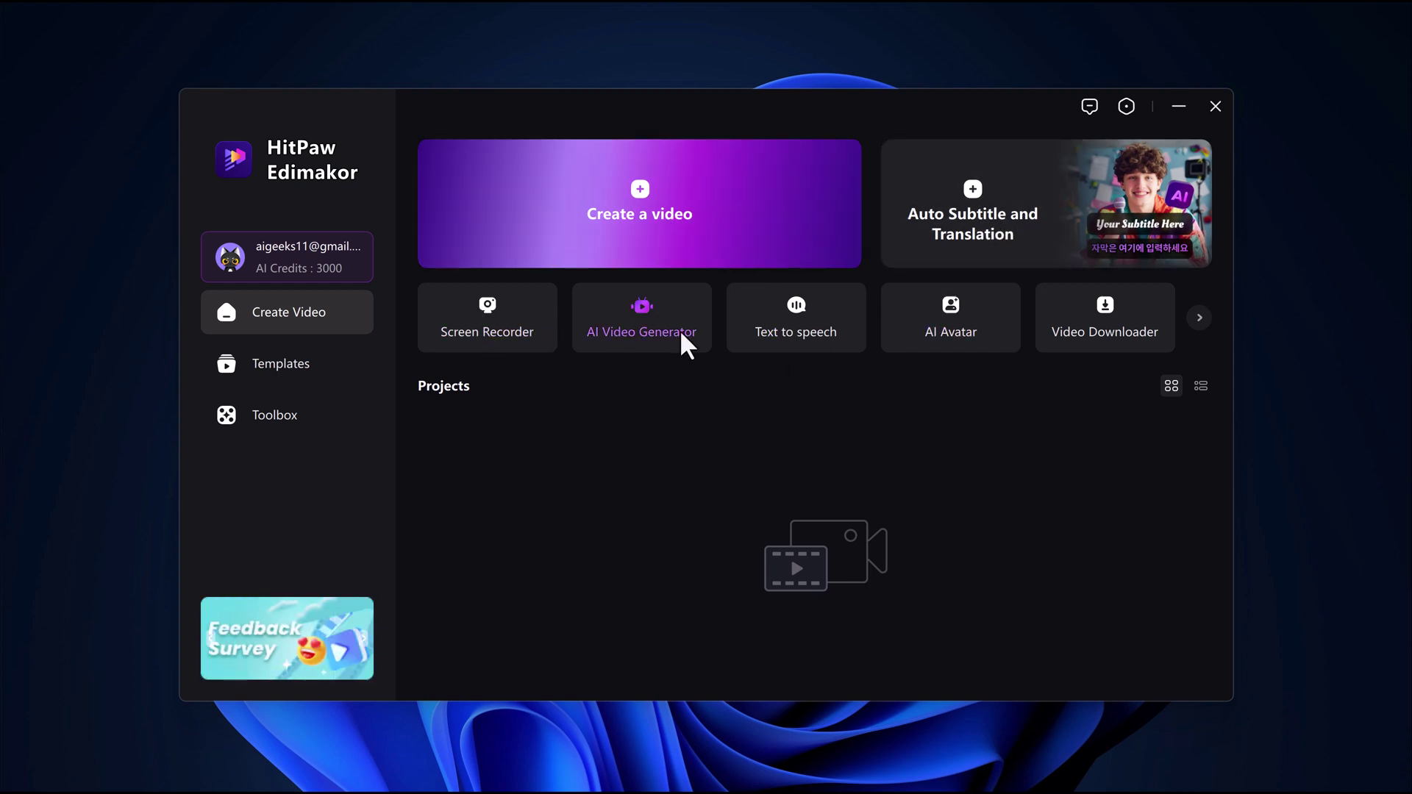
Reveal the AI Shorts, Remove Background, Extract audio, AI Copywriting and More tool tiles.
left_click(1204, 324)
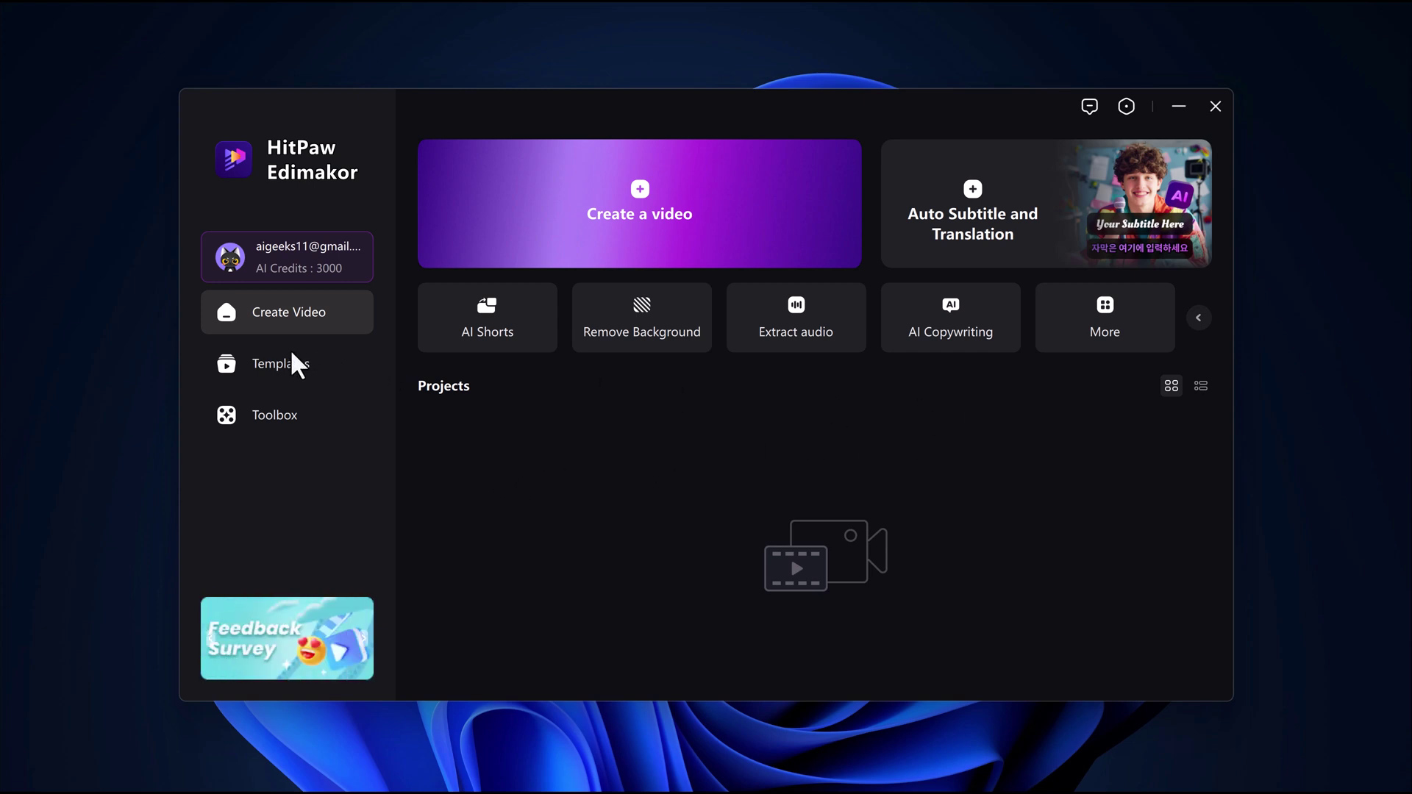
Browse the Toolbox grid, ending on Video tools like Image to Video and Screen Recorder.
left_click(265, 408)
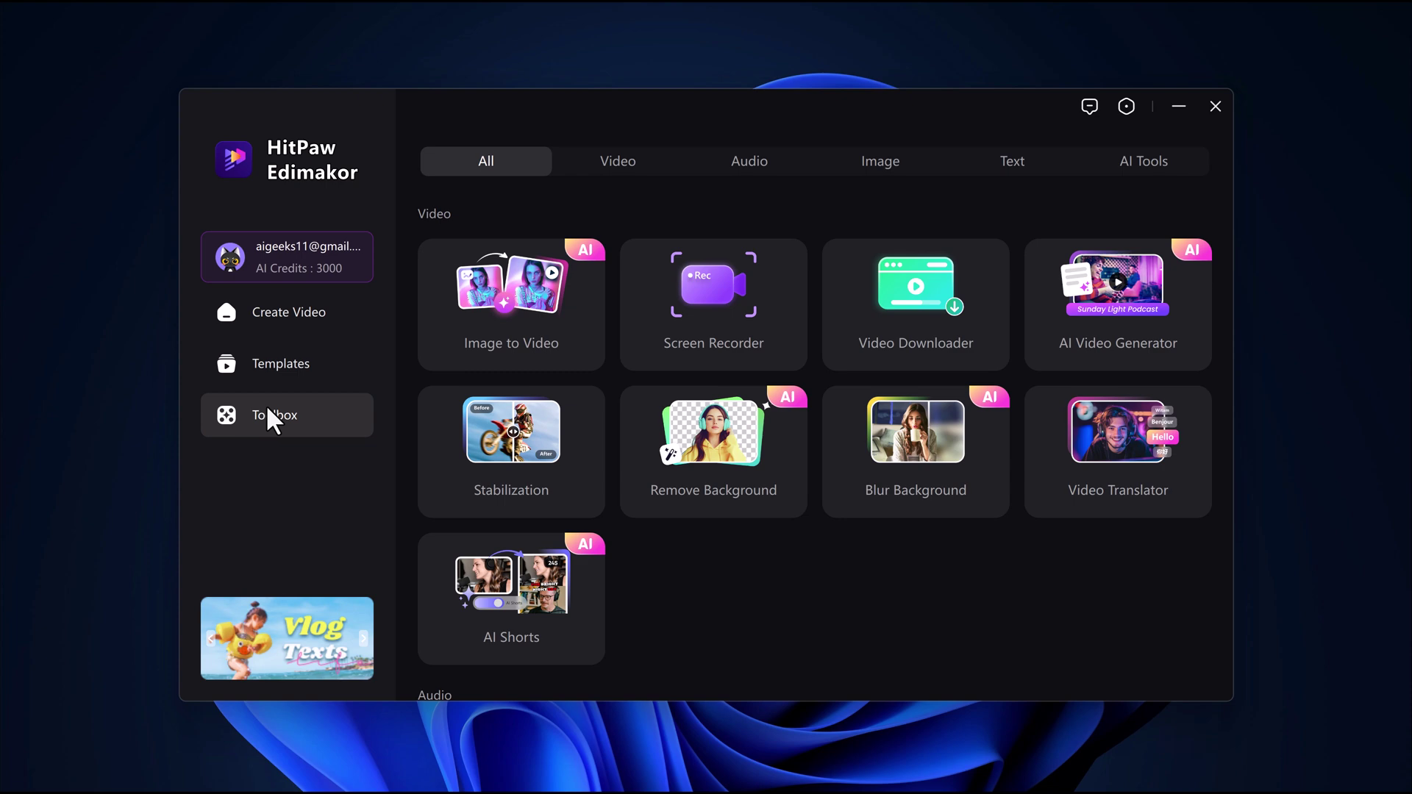
scroll(529, 323, "down", 2)
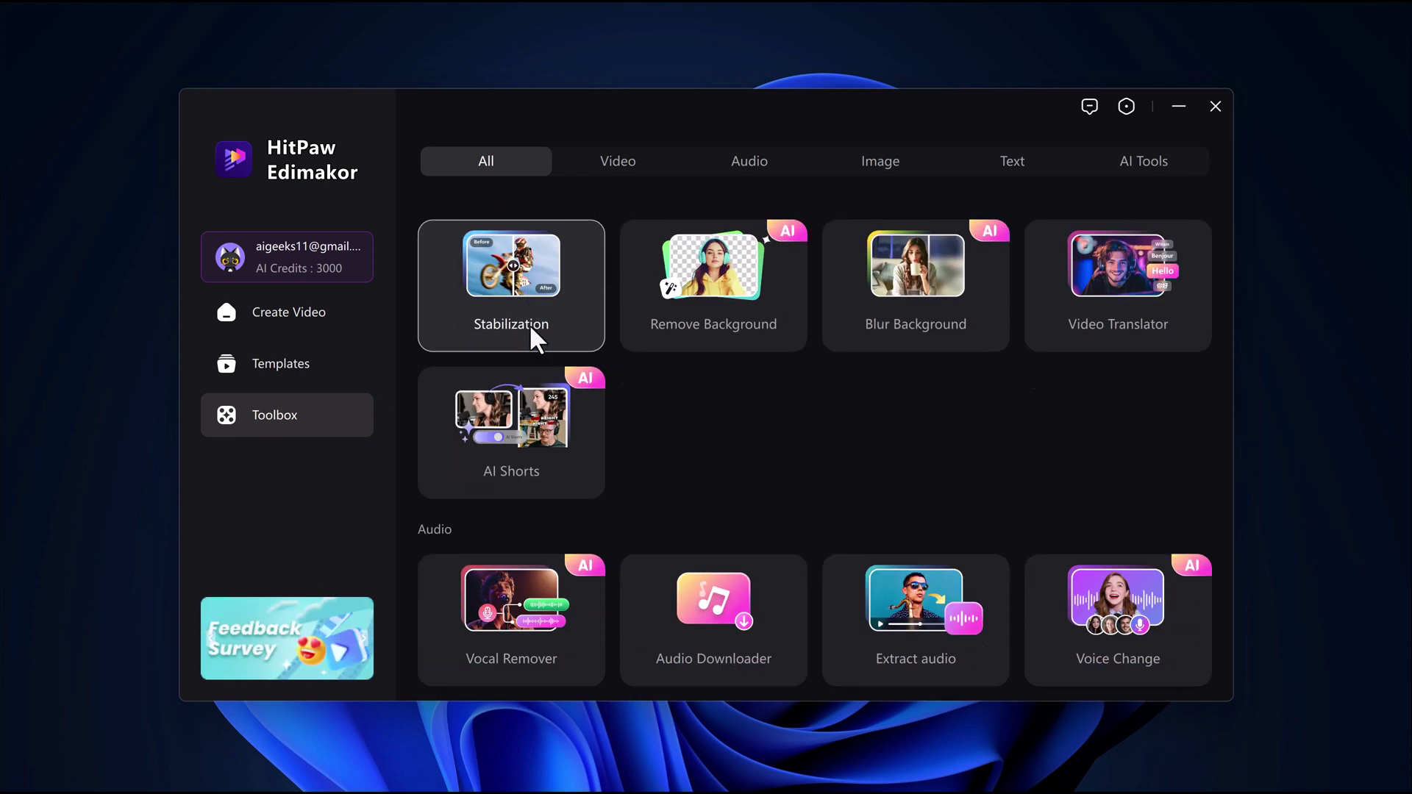
scroll(528, 323, "down", 10)
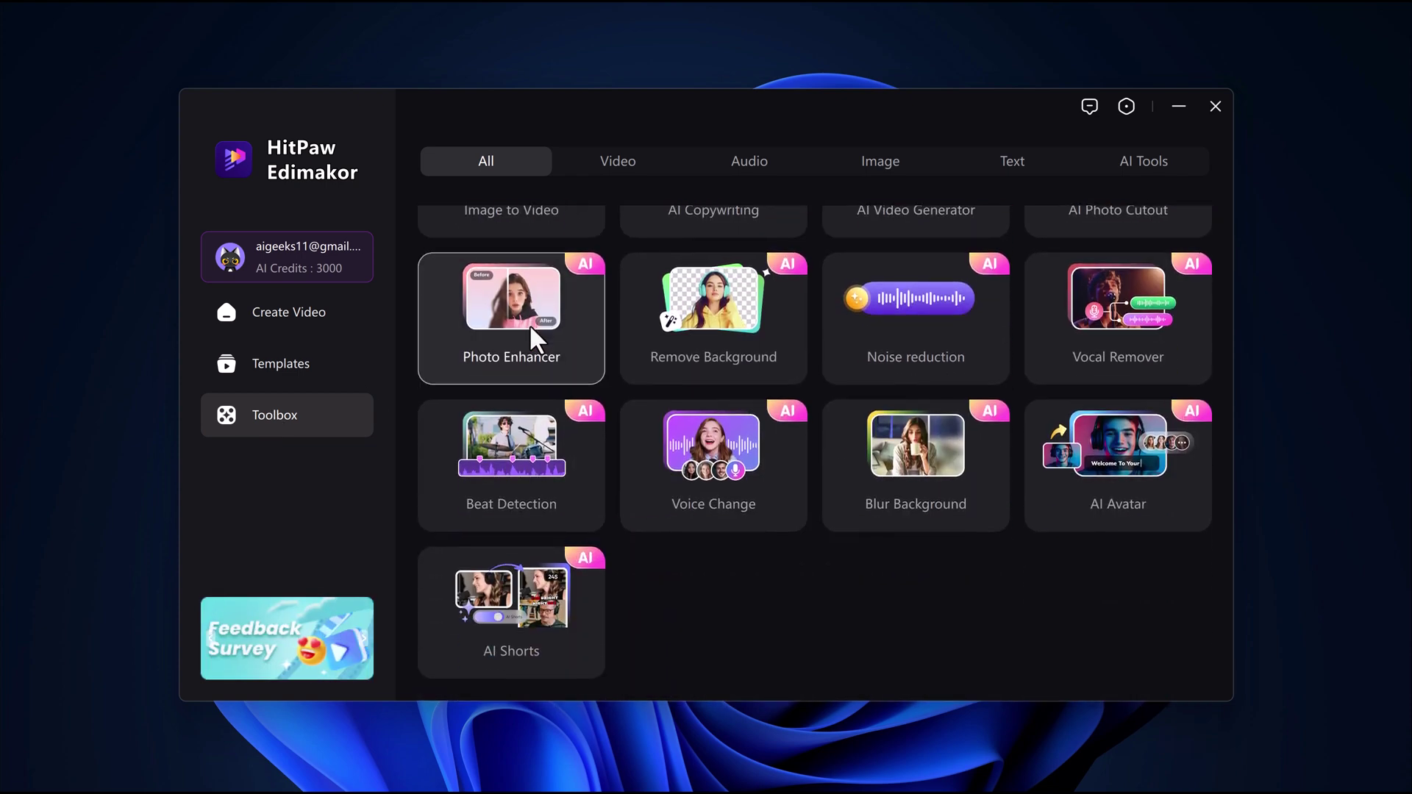
scroll(529, 323, "up", 12)
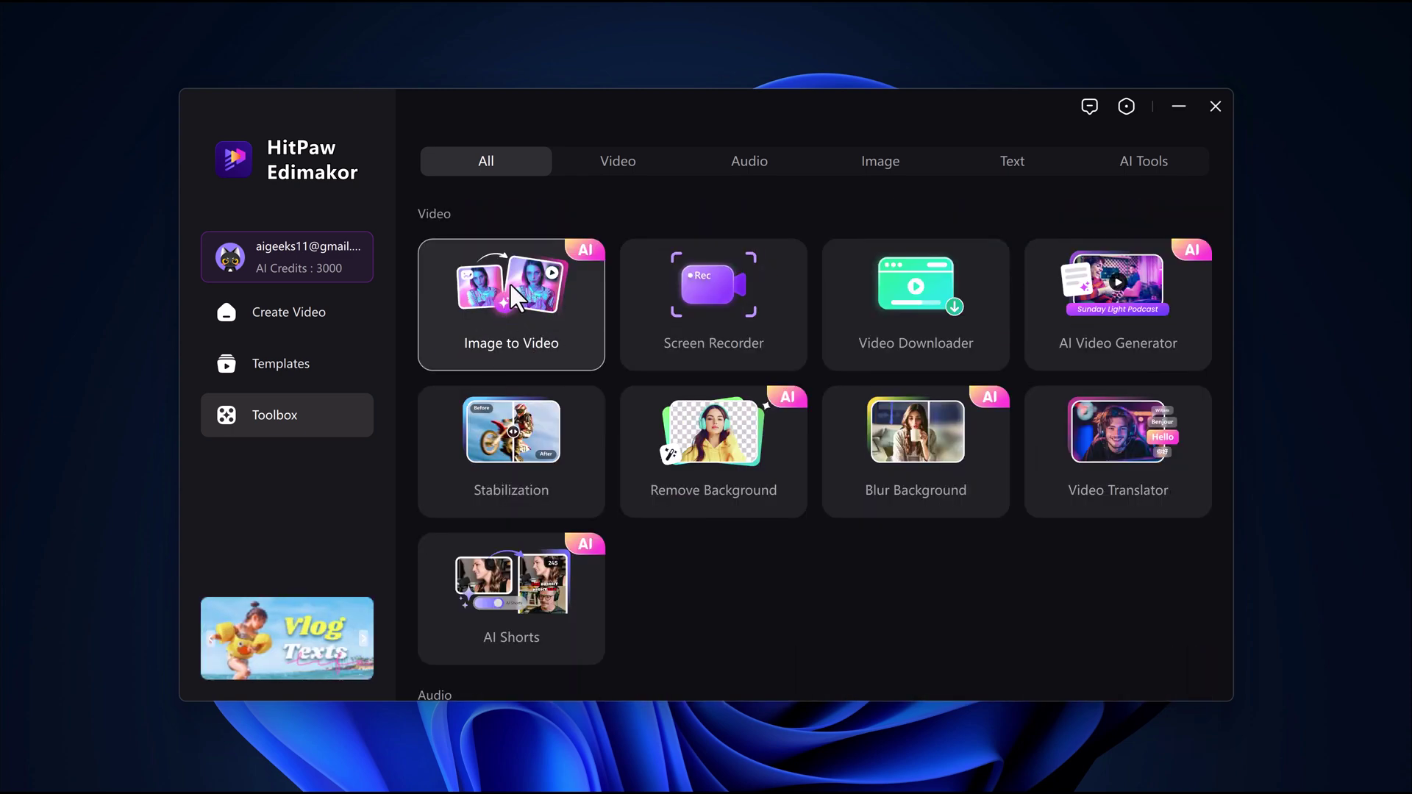
Launch the AI Video Generator and switch between its Idea to video and Script to video modes.
left_click(1081, 302)
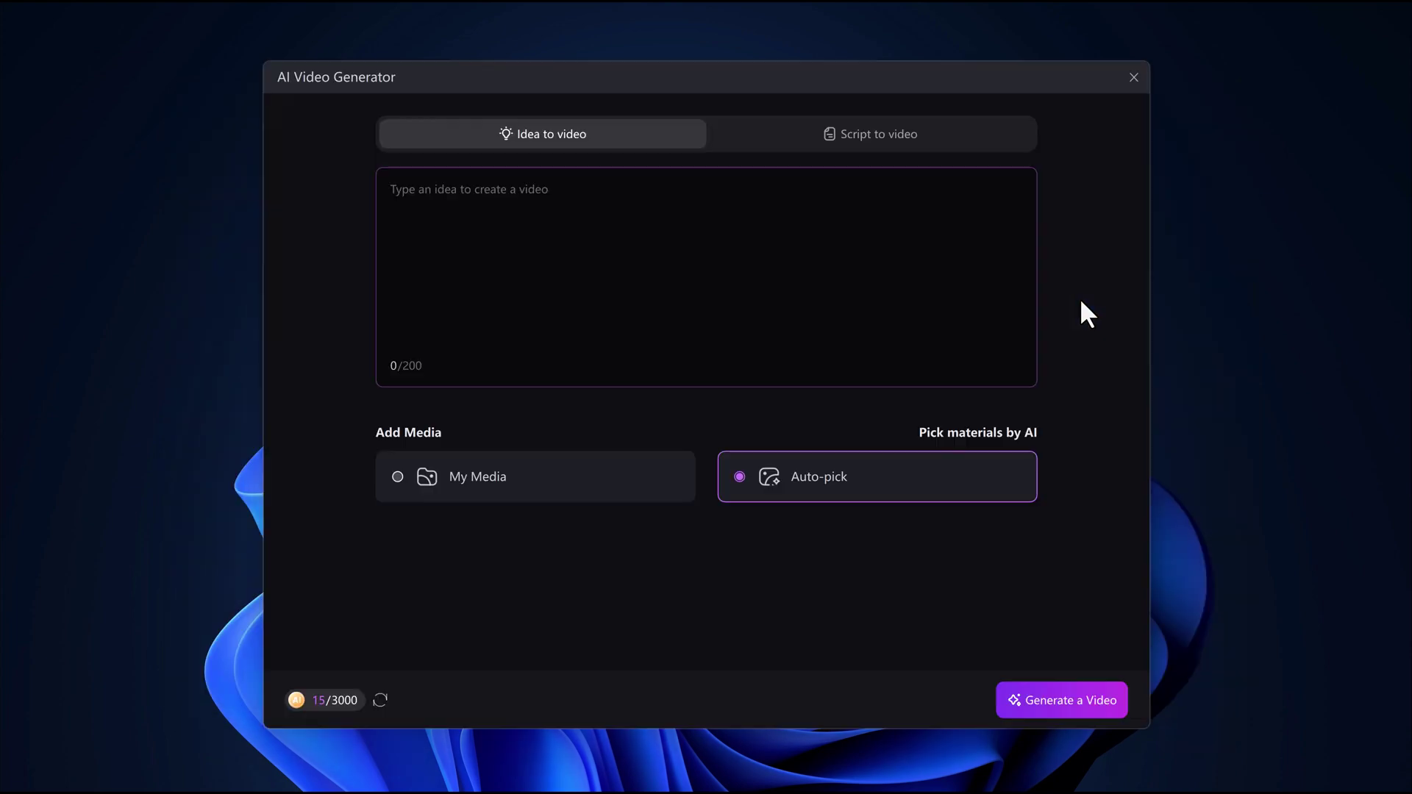
left_click(553, 197)
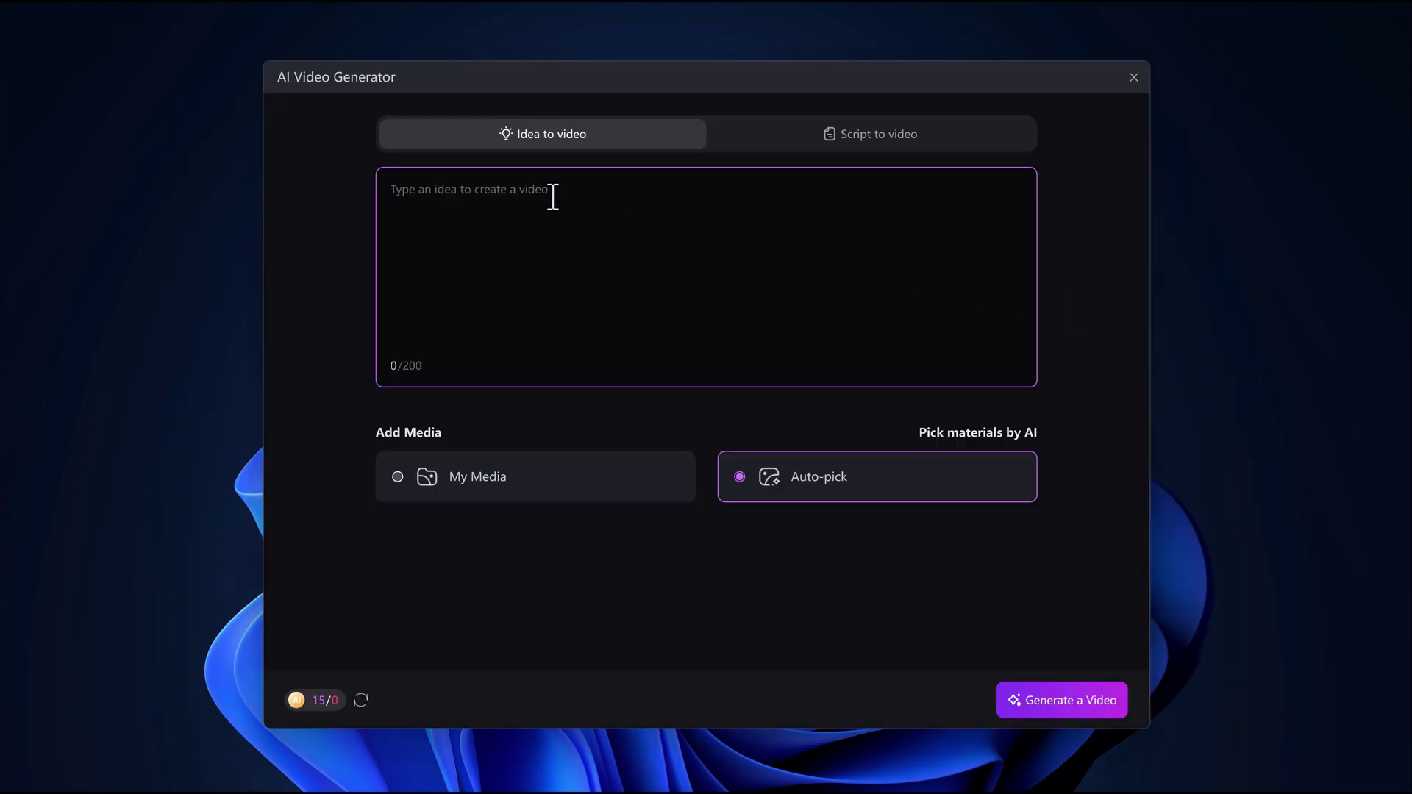
left_click(871, 144)
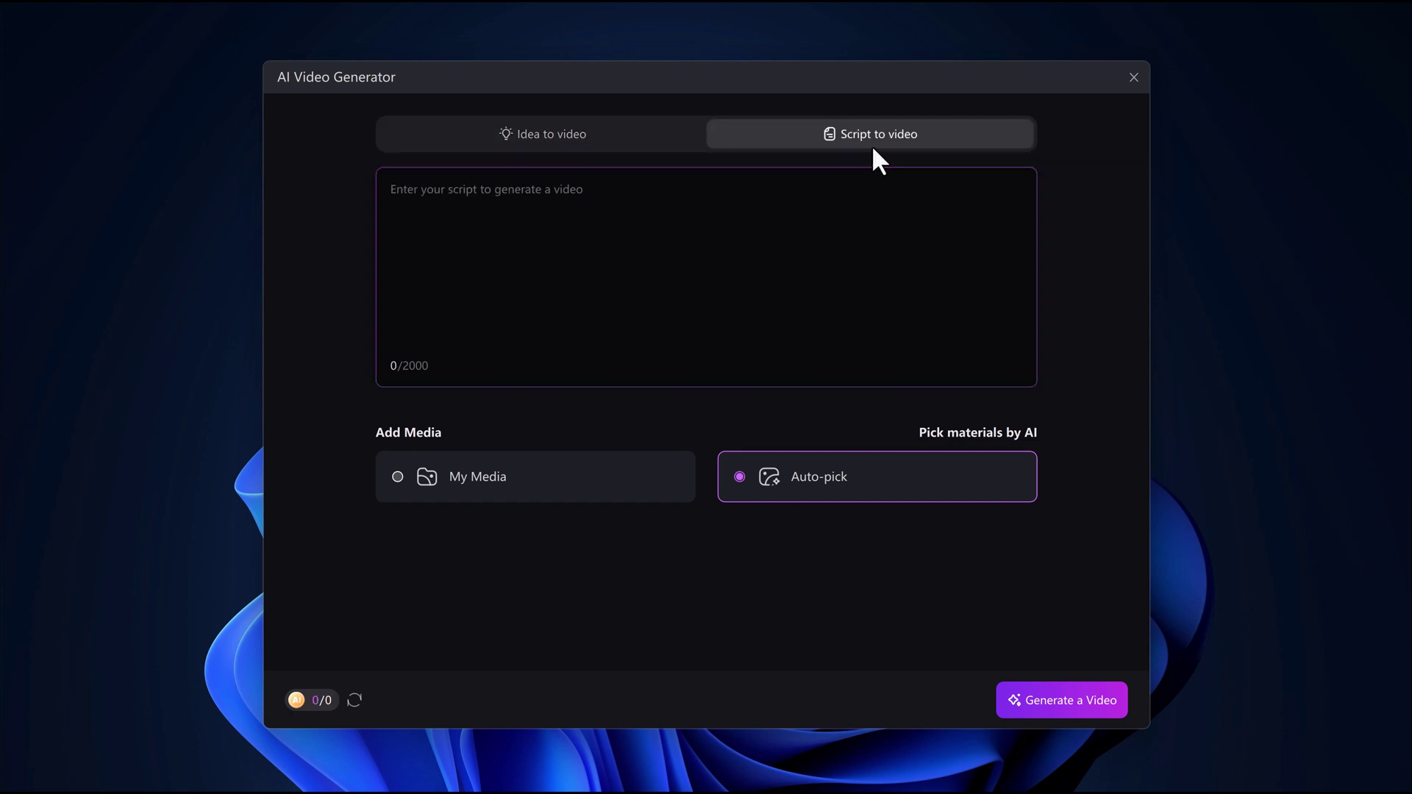
left_click(633, 245)
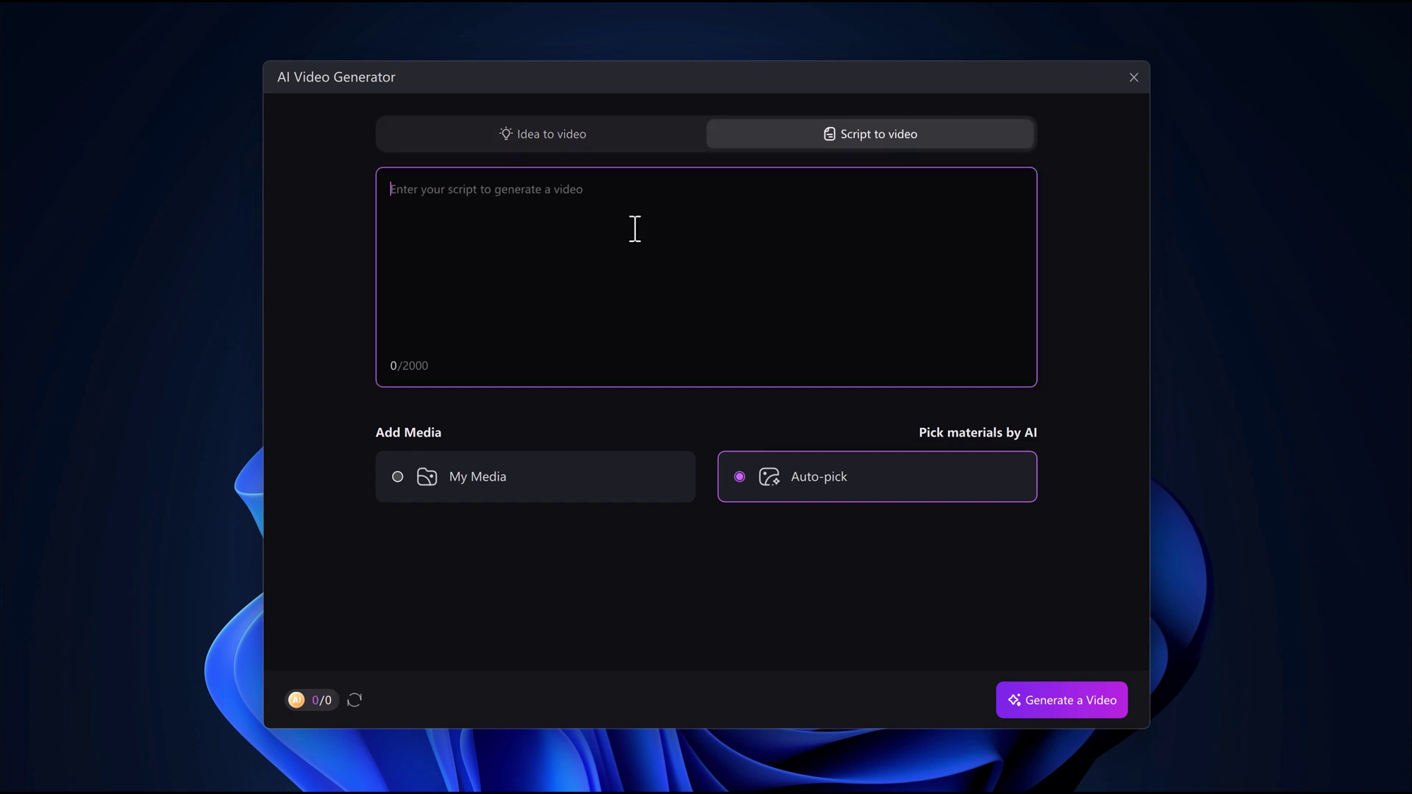
left_click(572, 136)
left_click(492, 197)
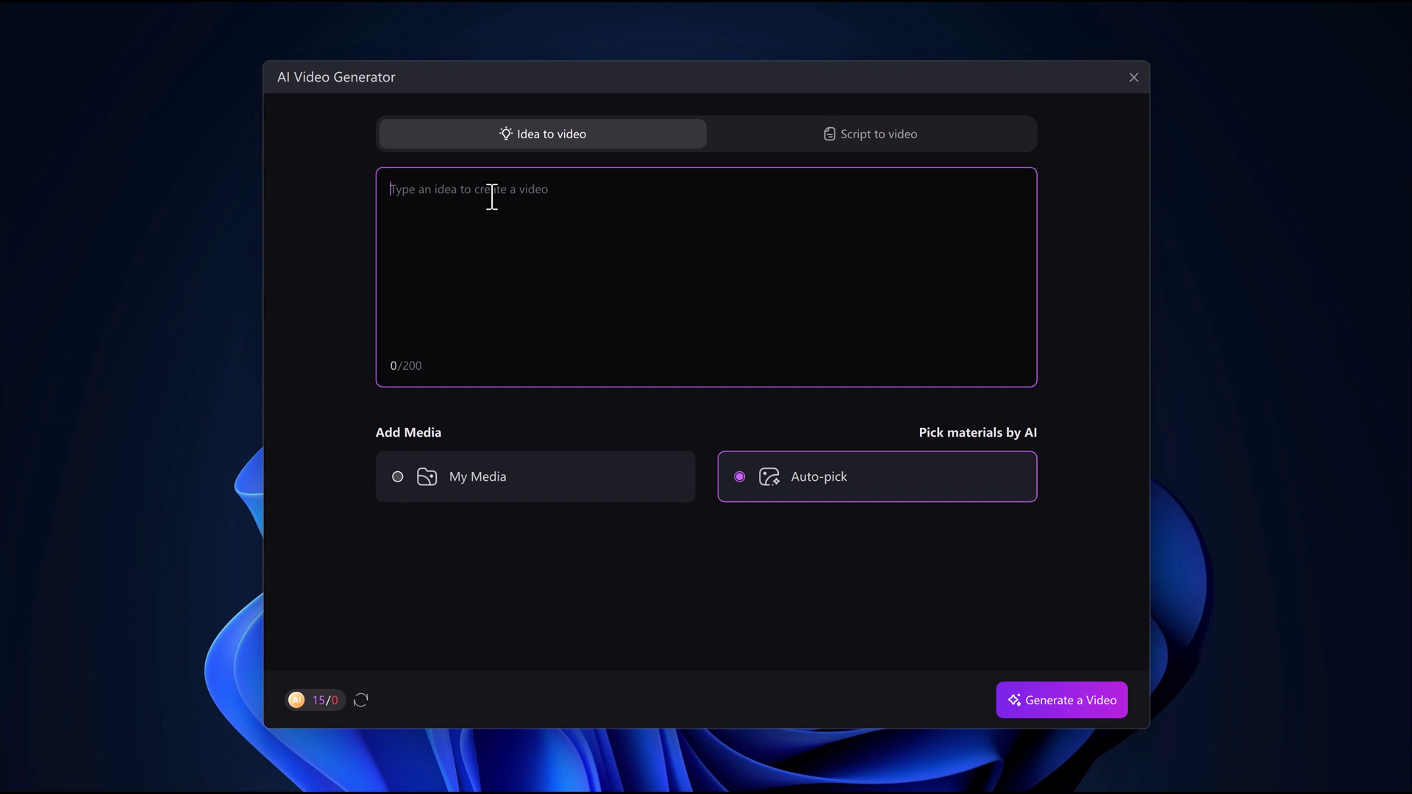
left_click(873, 147)
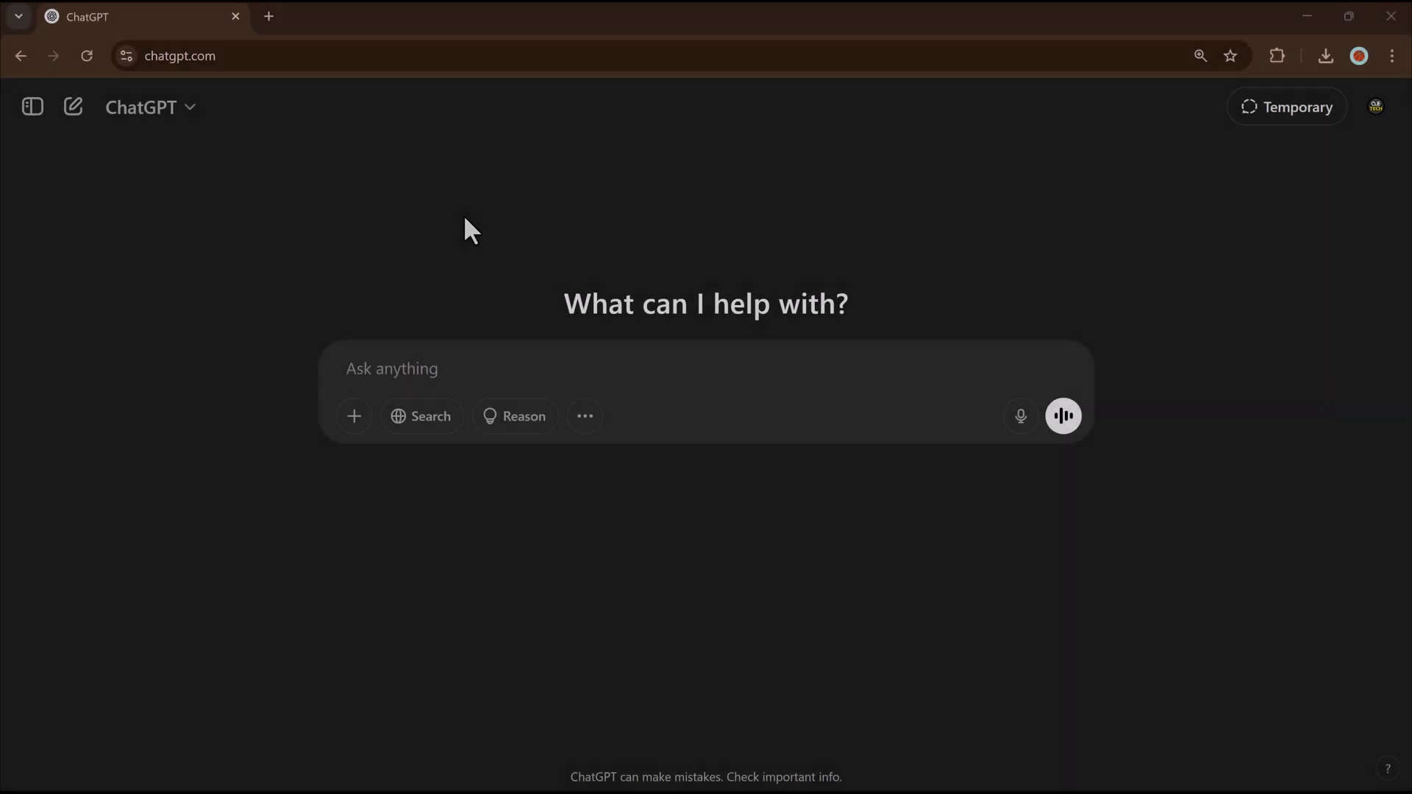
Ask ChatGPT for a video idea about teen boys playing street basketball in Japan and select the answer.
left_click(412, 357)
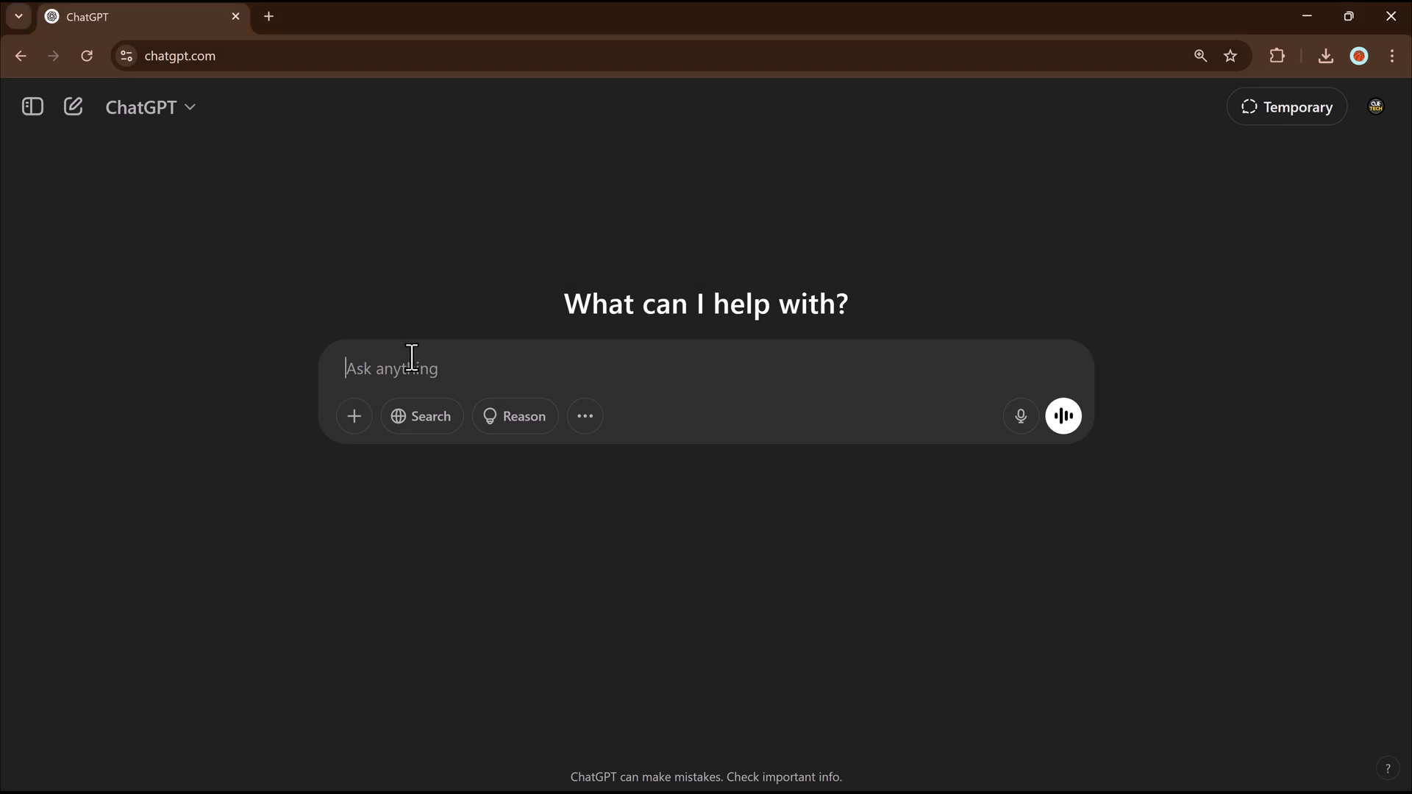
type("Write an idea to create a video like boys play basketball in japan streets in 200 letters")
key("Return")
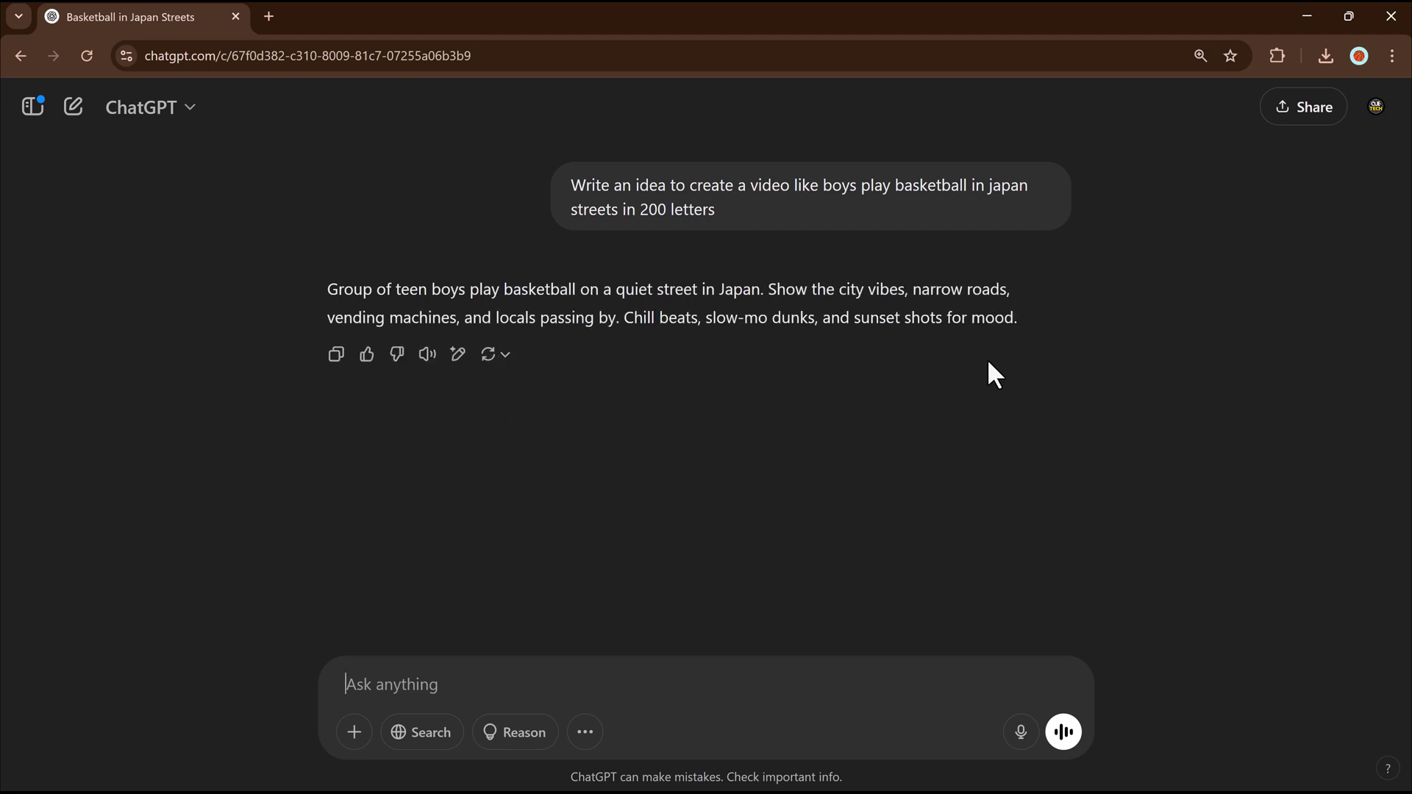
left_click_drag(1019, 324, 327, 288)
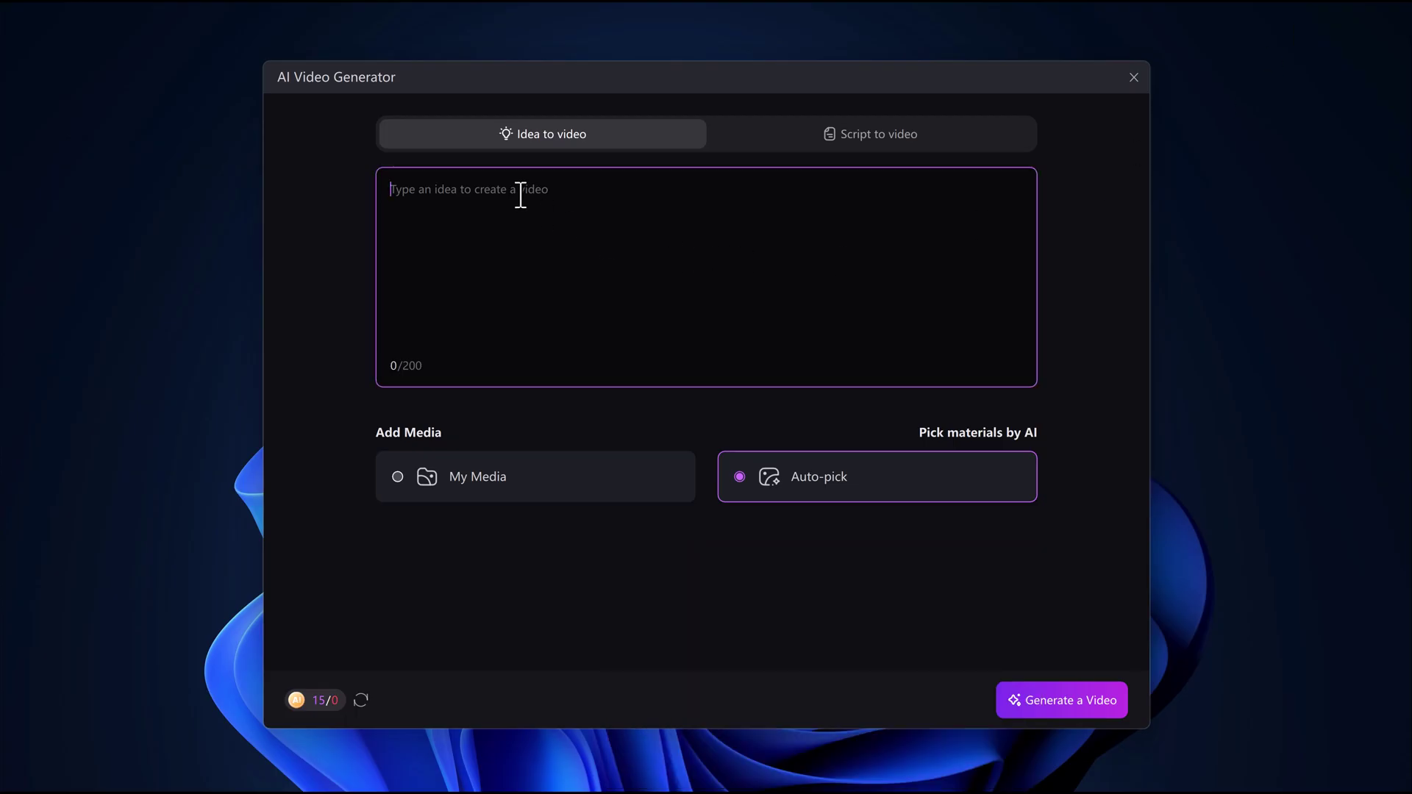
Paste the basketball-in-Japan idea into the idea box and leave materials on Auto-pick.
type("Group of teen boys play basketball on a quiet street in Japan. Show the city vibes, narrow roads, vending machines, and locals passing by. Chill beats, slow-mo dunks, and sunset shots for mood.")
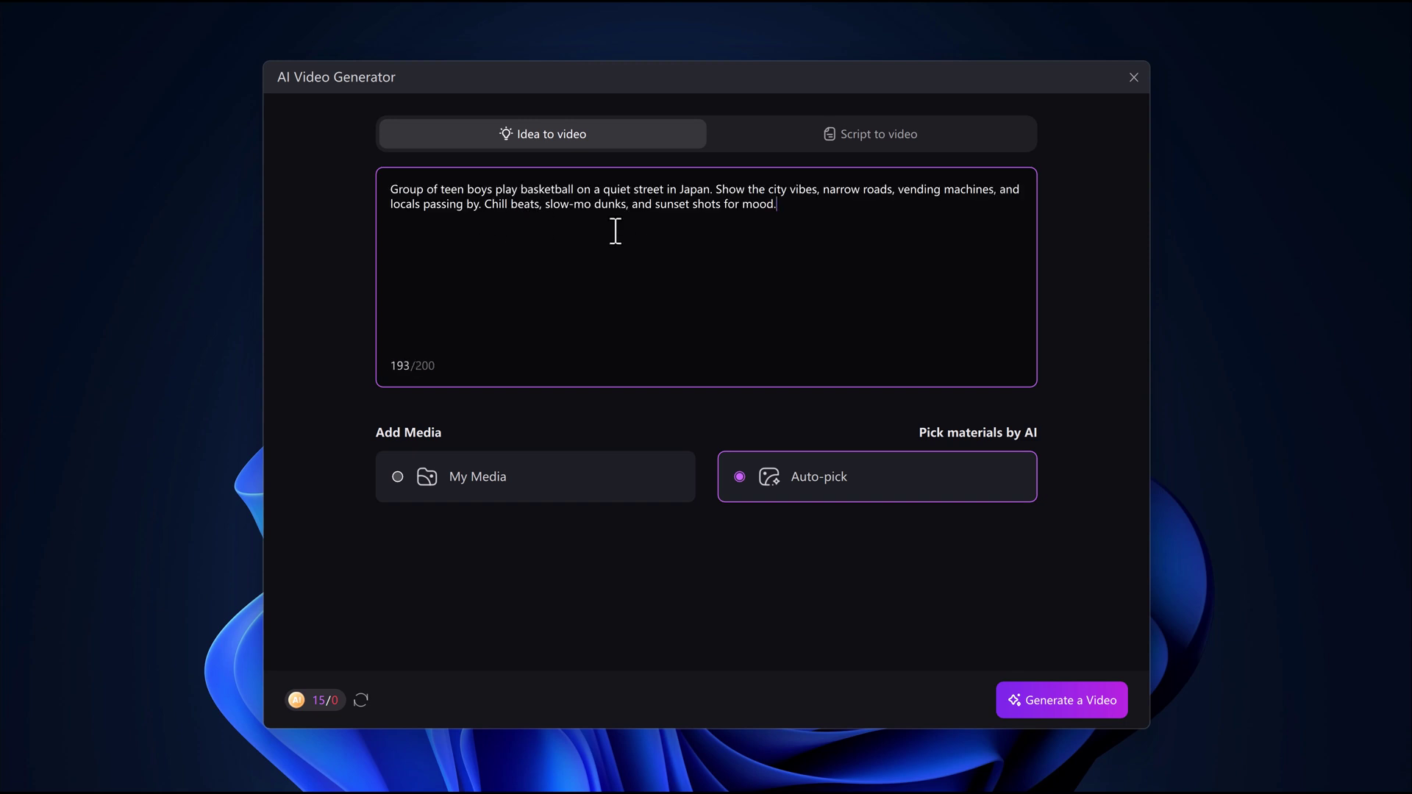
left_click(481, 481)
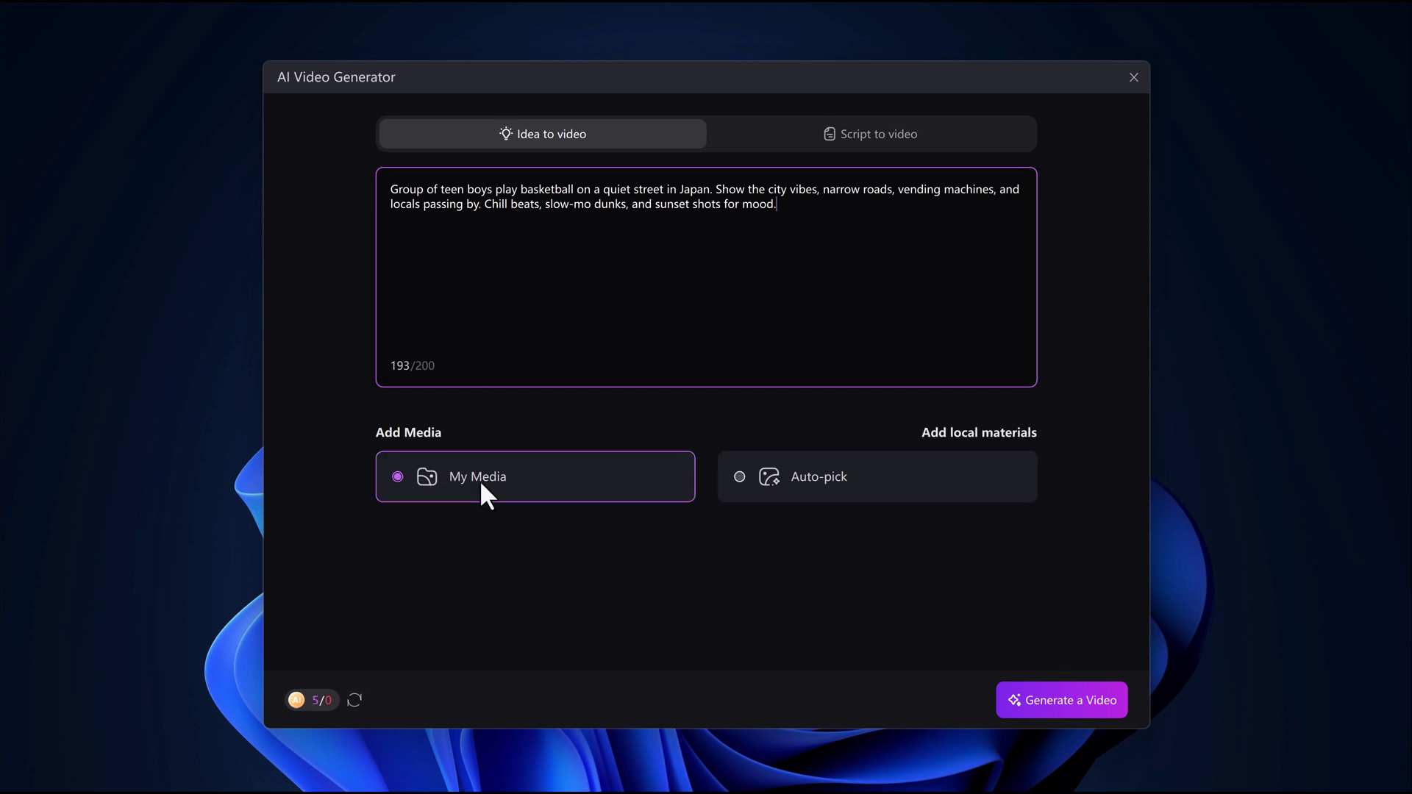
left_click(912, 491)
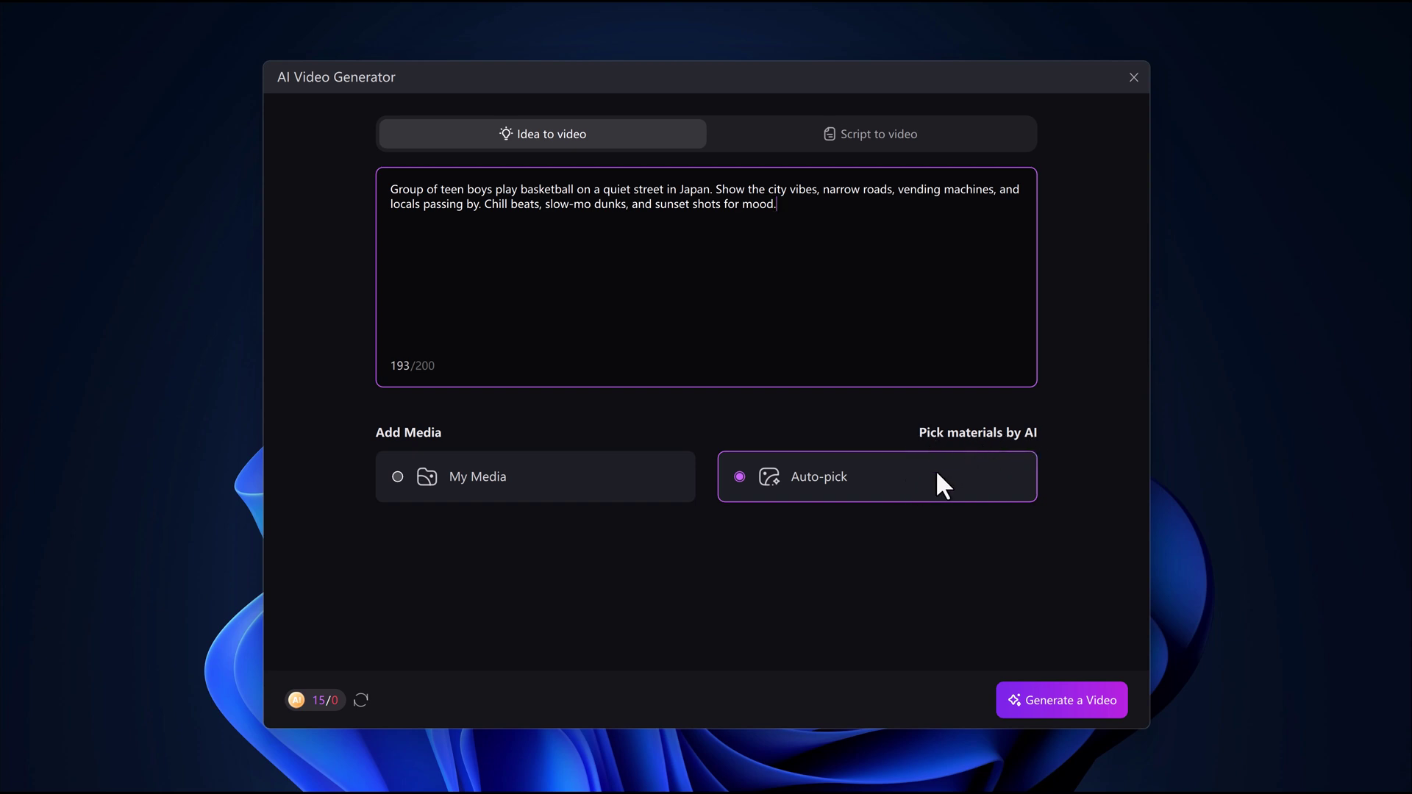
left_click(512, 491)
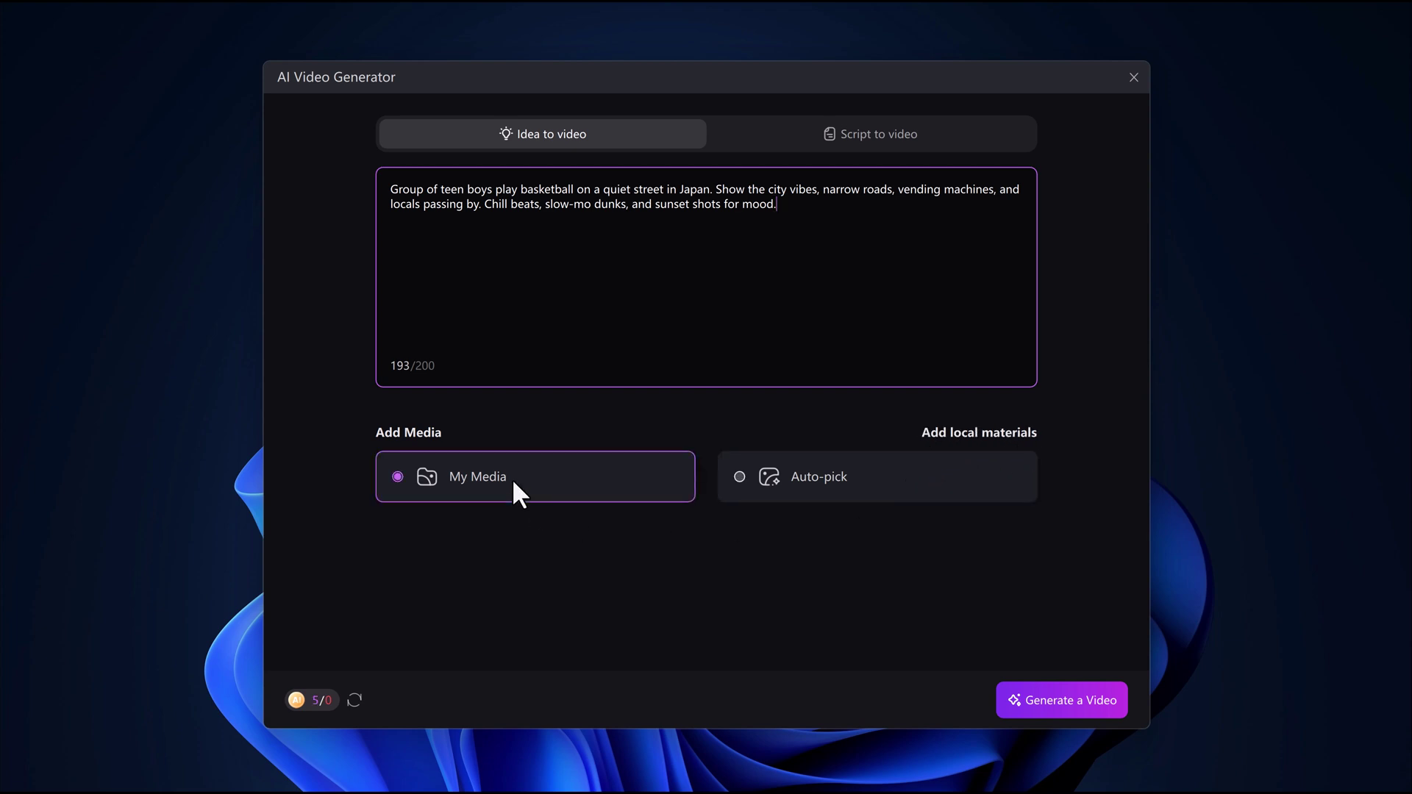
left_click(788, 479)
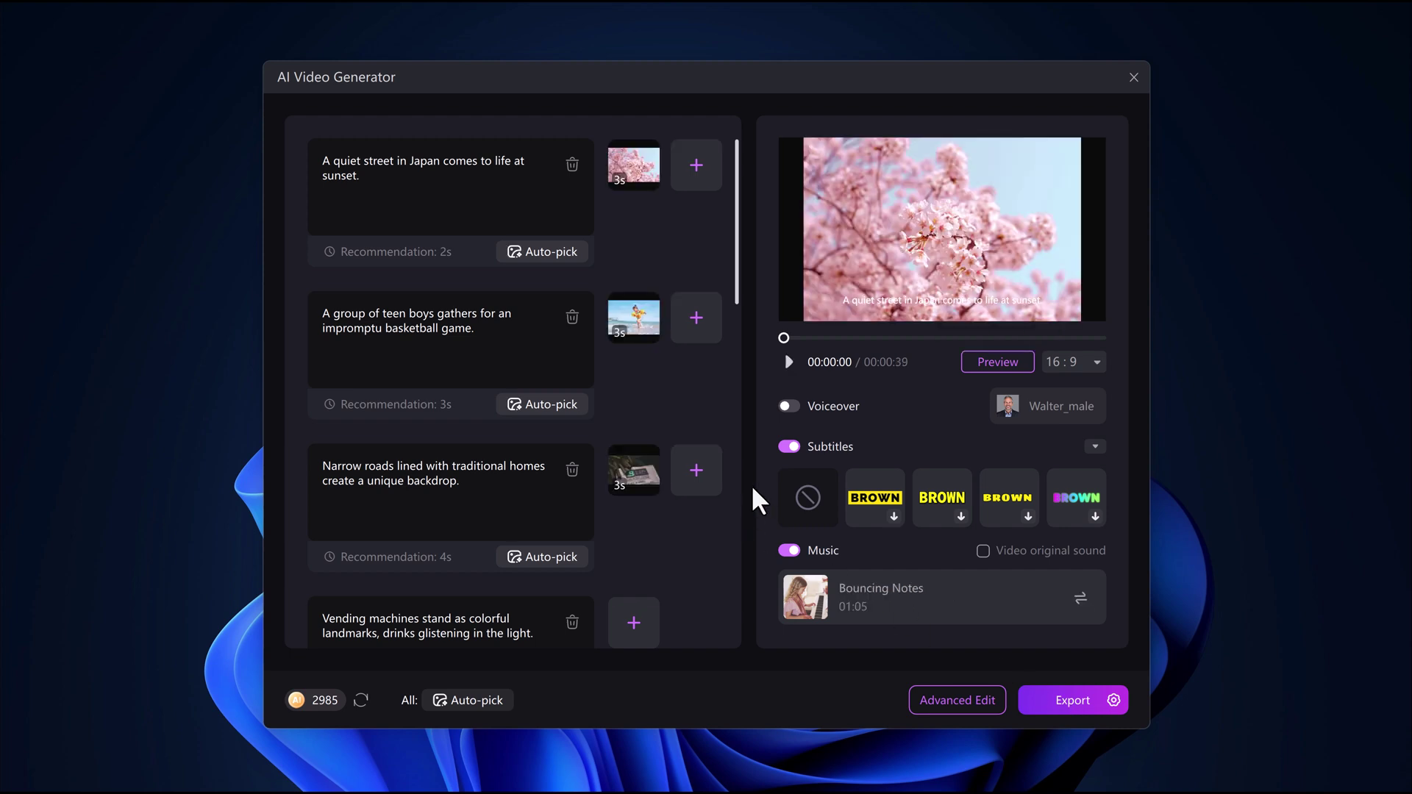
Apply the yellow-highlight BROWN subtitle style to the 39-second video and preview its first 11 seconds.
scroll(413, 250, "down", 10)
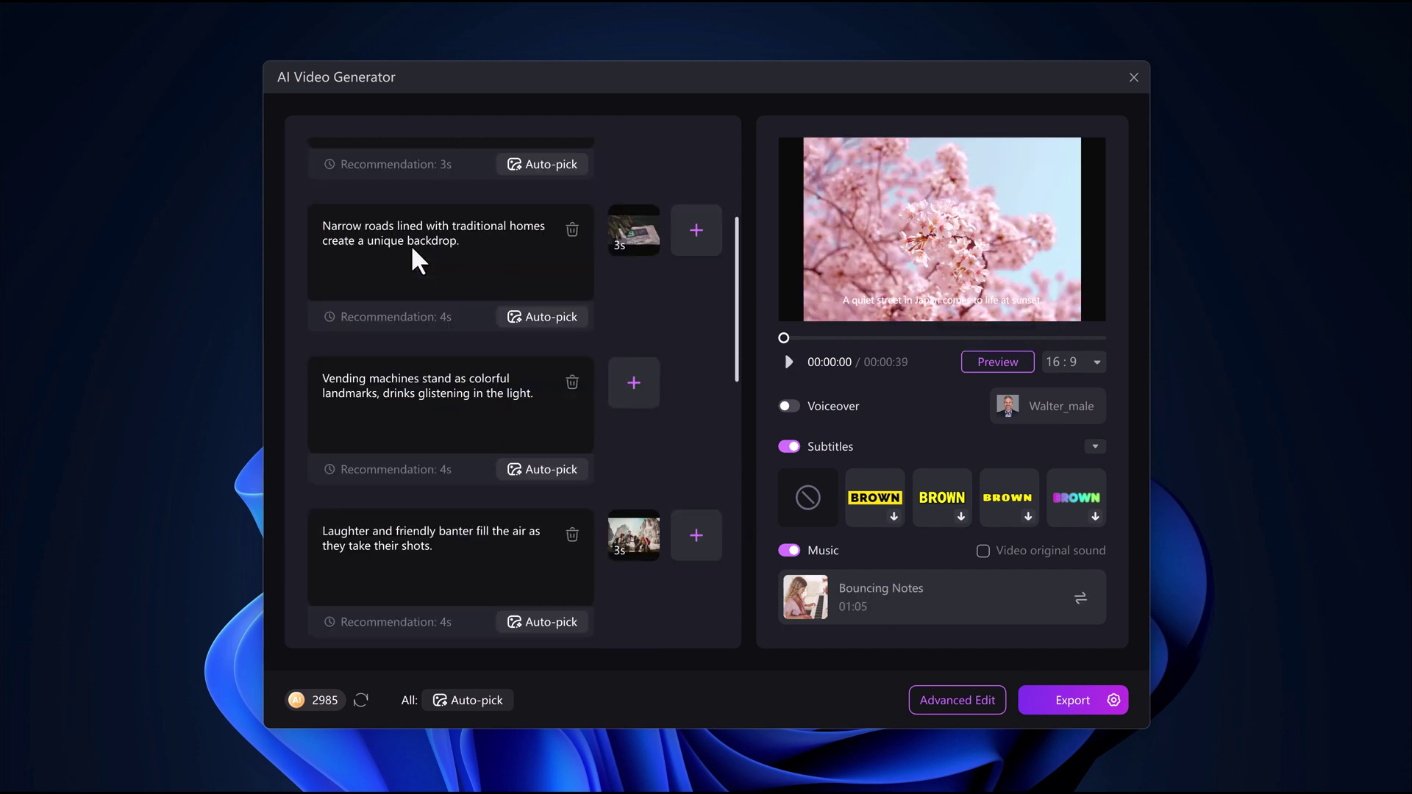
scroll(419, 261, "down", 3)
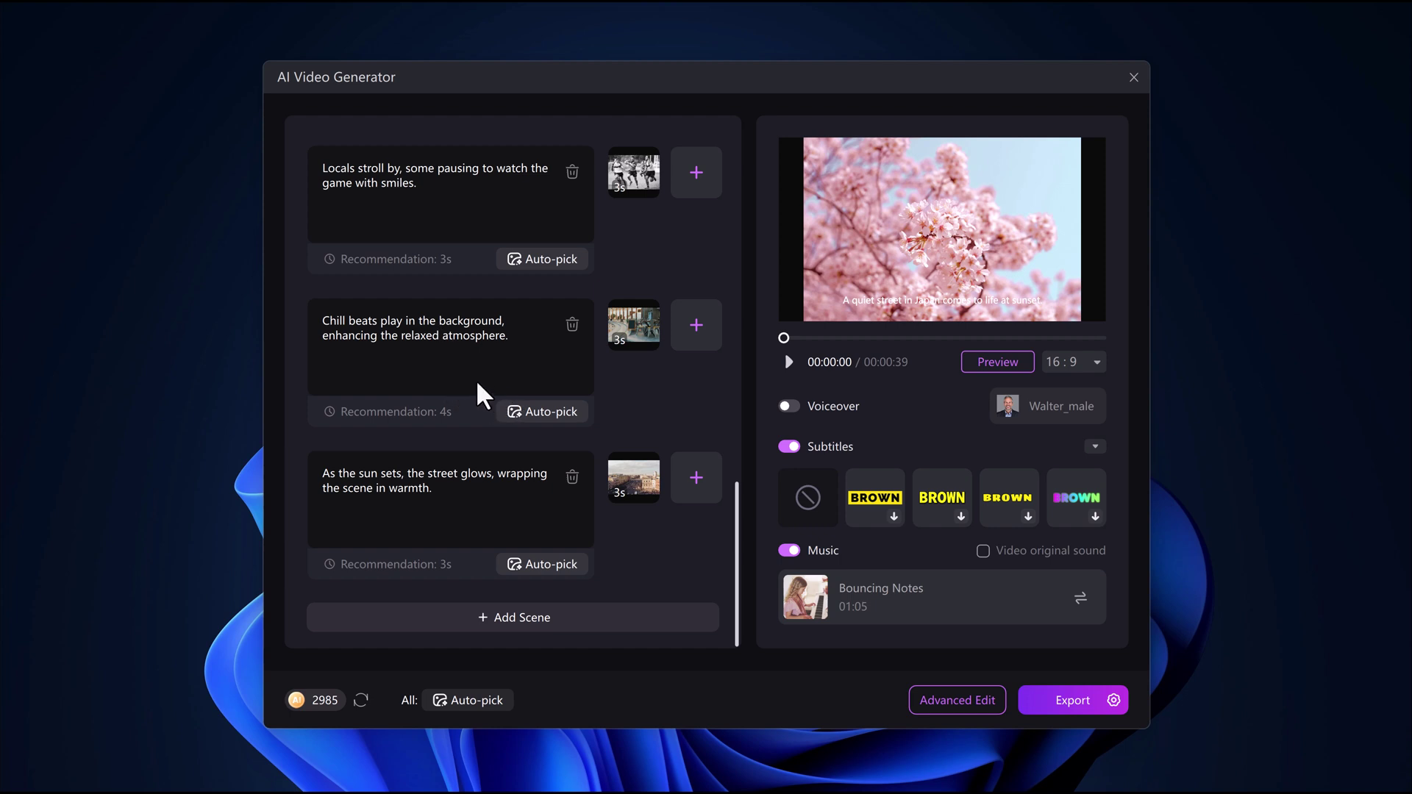
left_click(894, 516)
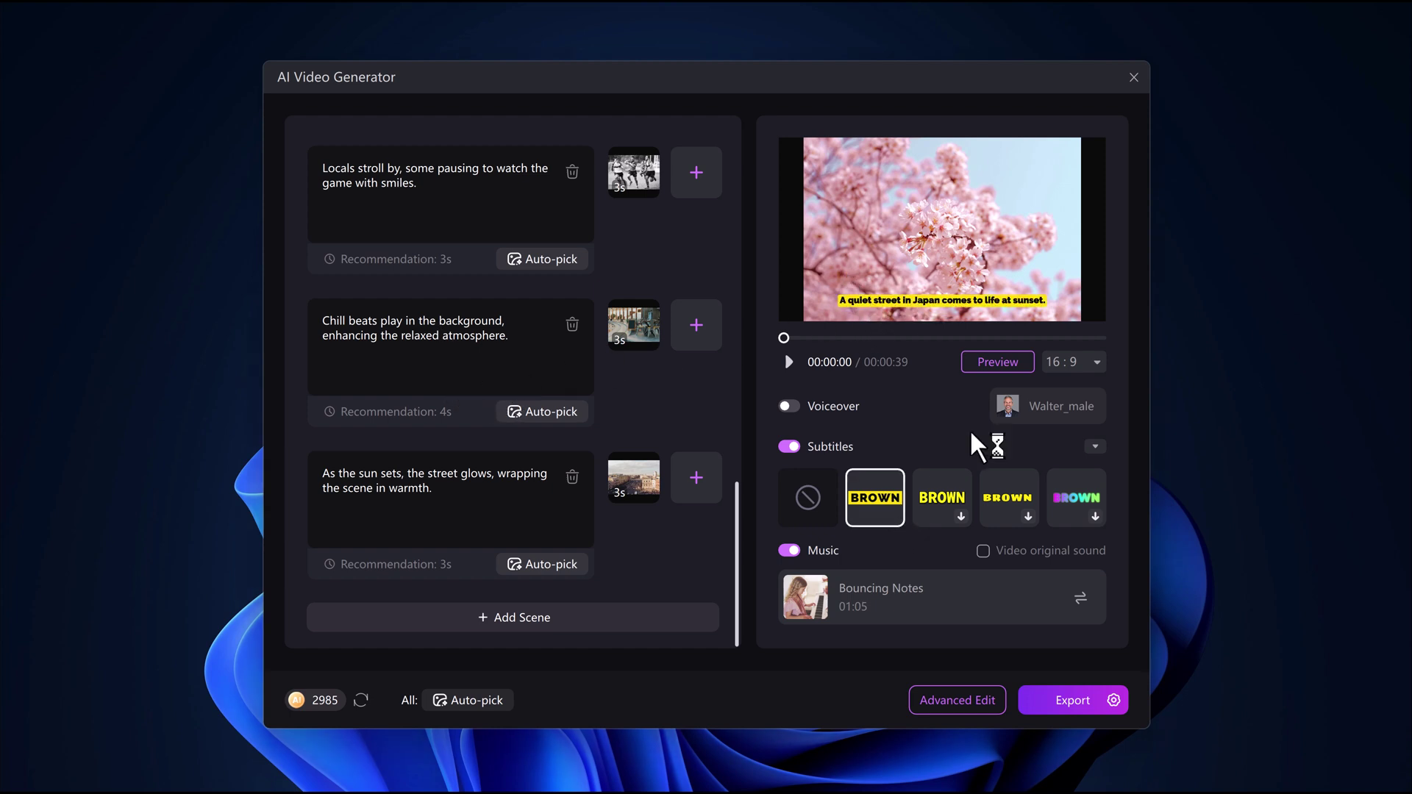
left_click(1076, 516)
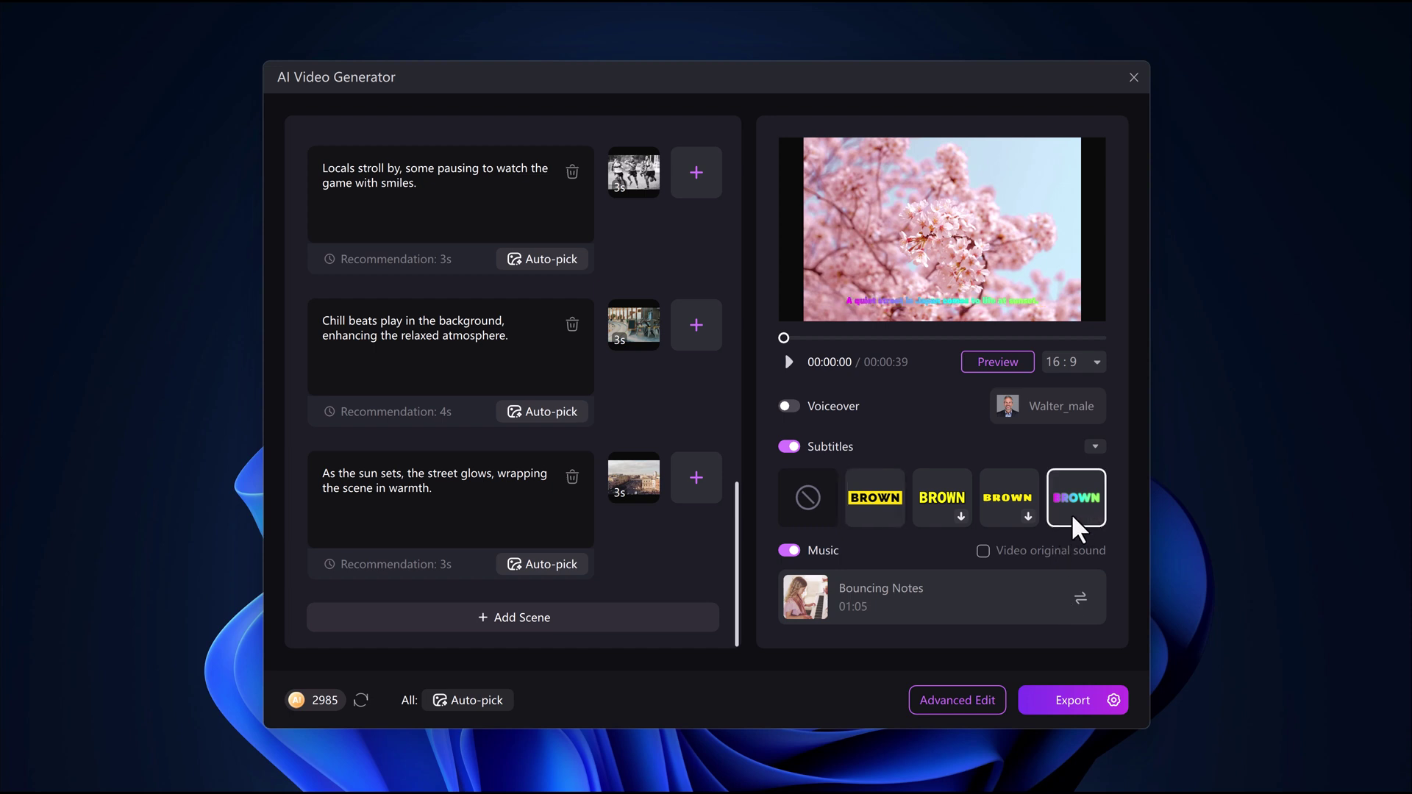
left_click(871, 506)
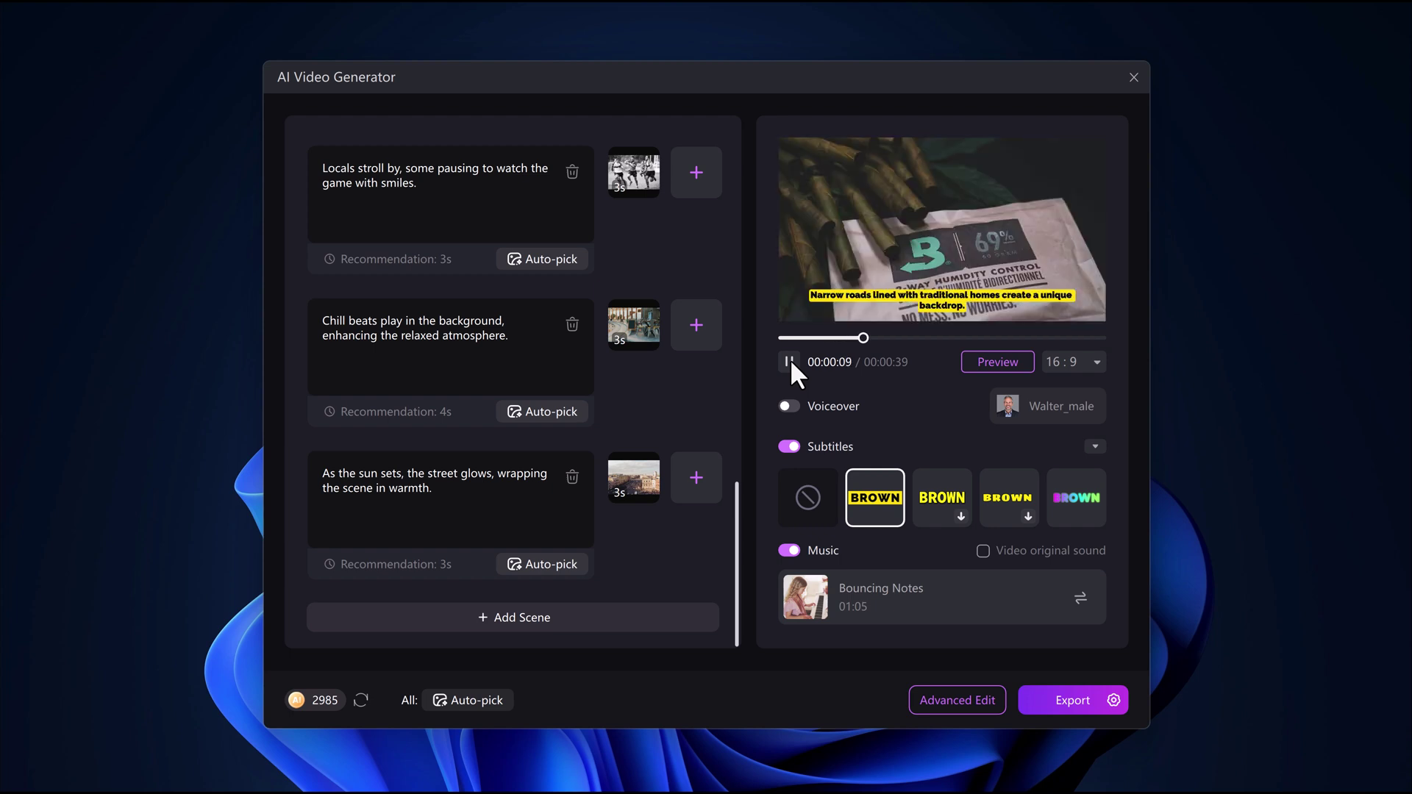
left_click(788, 361)
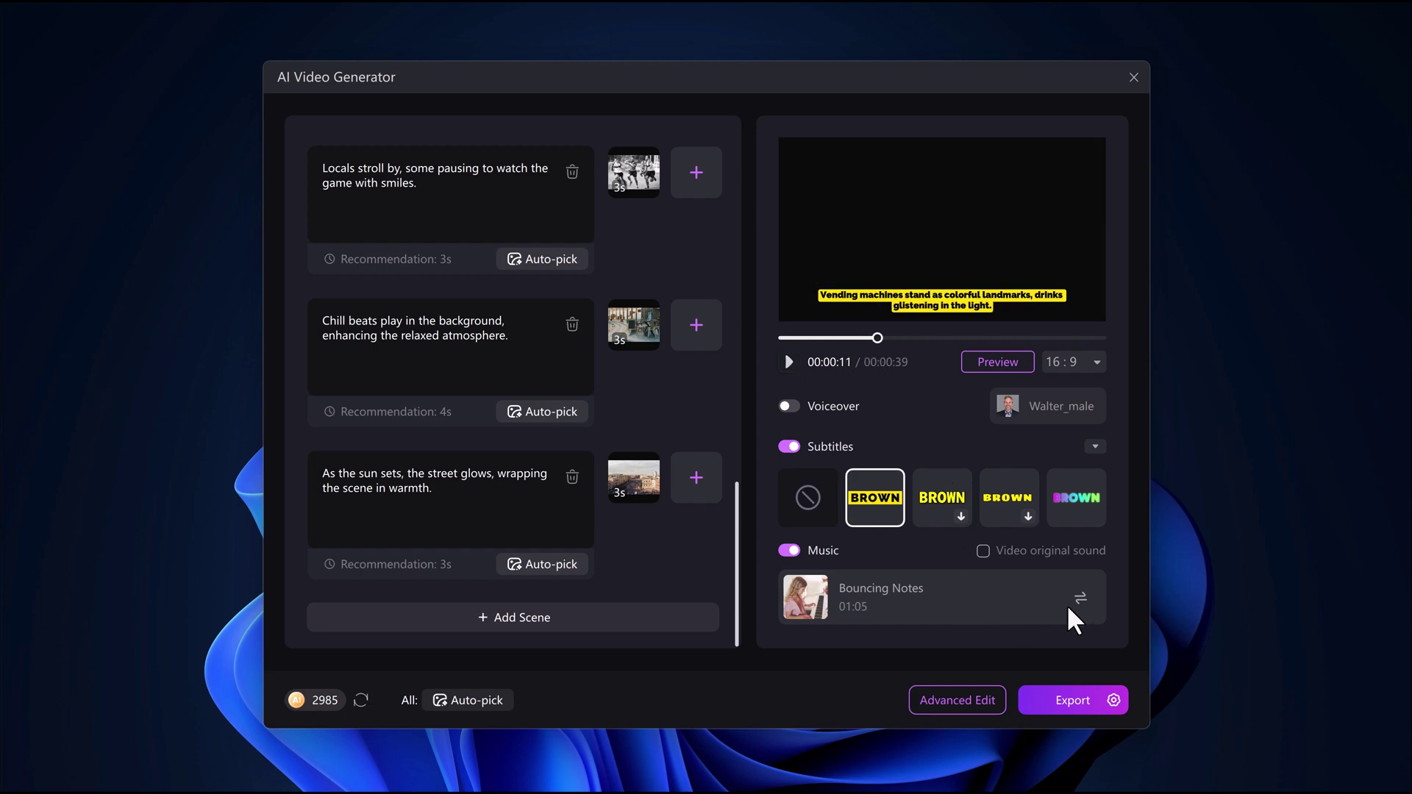
In the full editor, add a Flash Black transition between the first two clips and play it back.
left_click(963, 700)
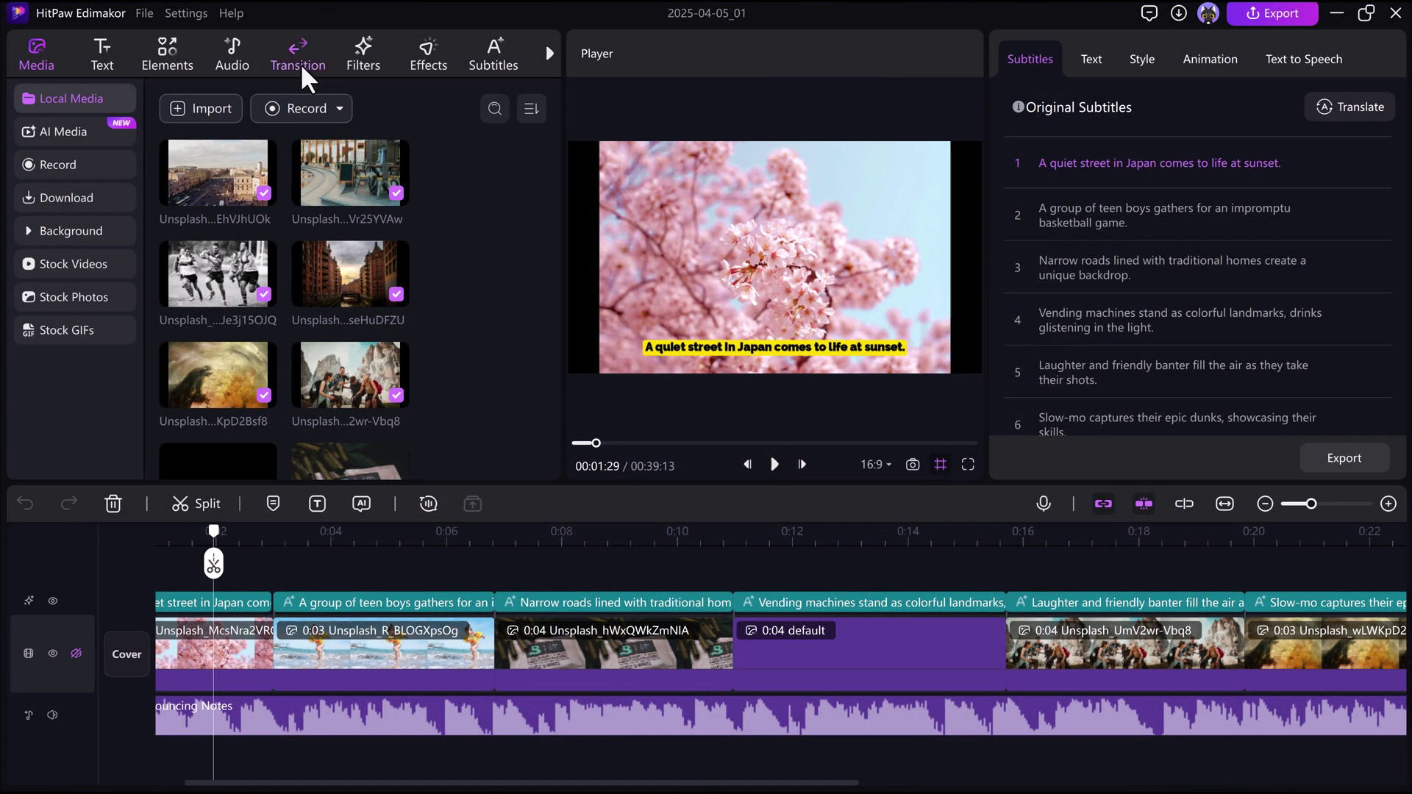
left_click(300, 66)
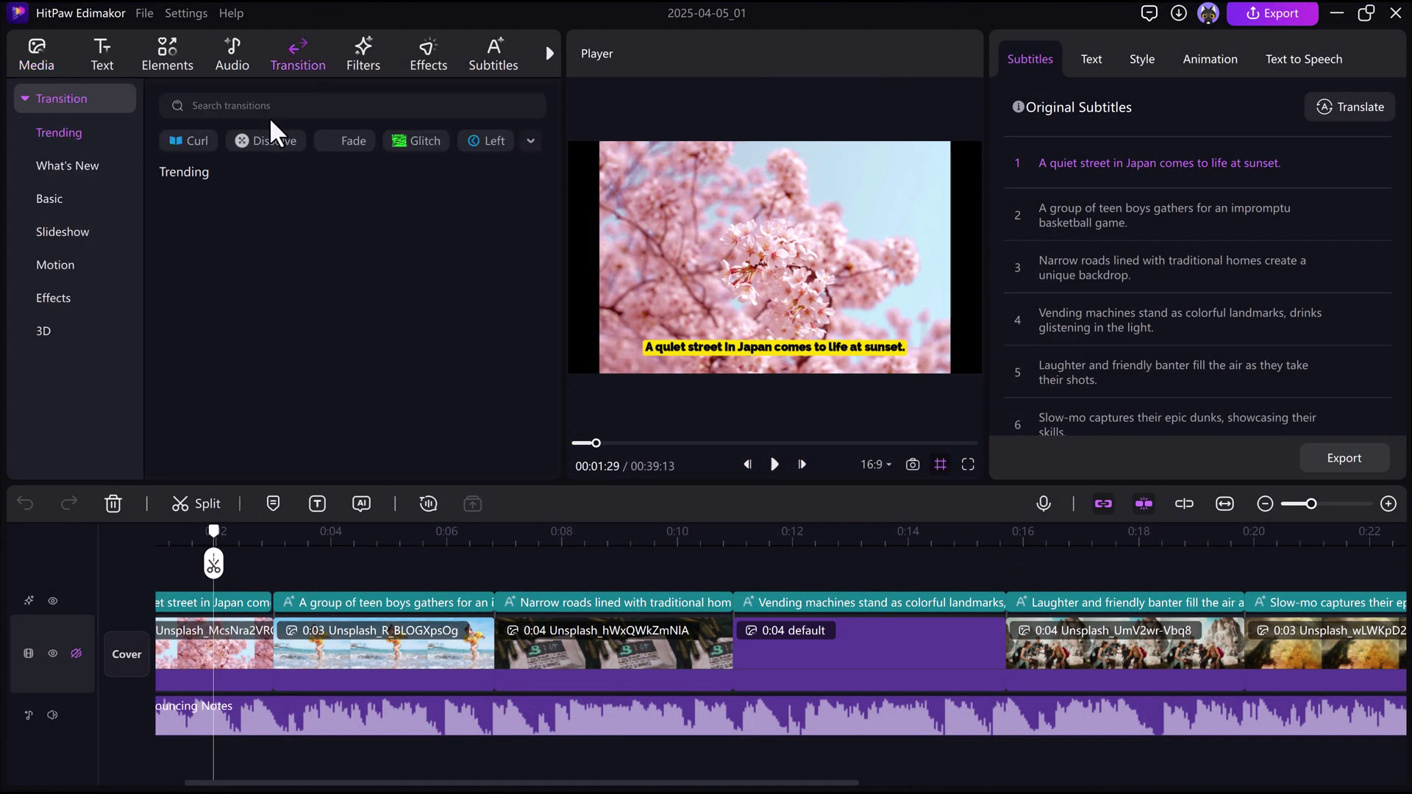
left_click(443, 261)
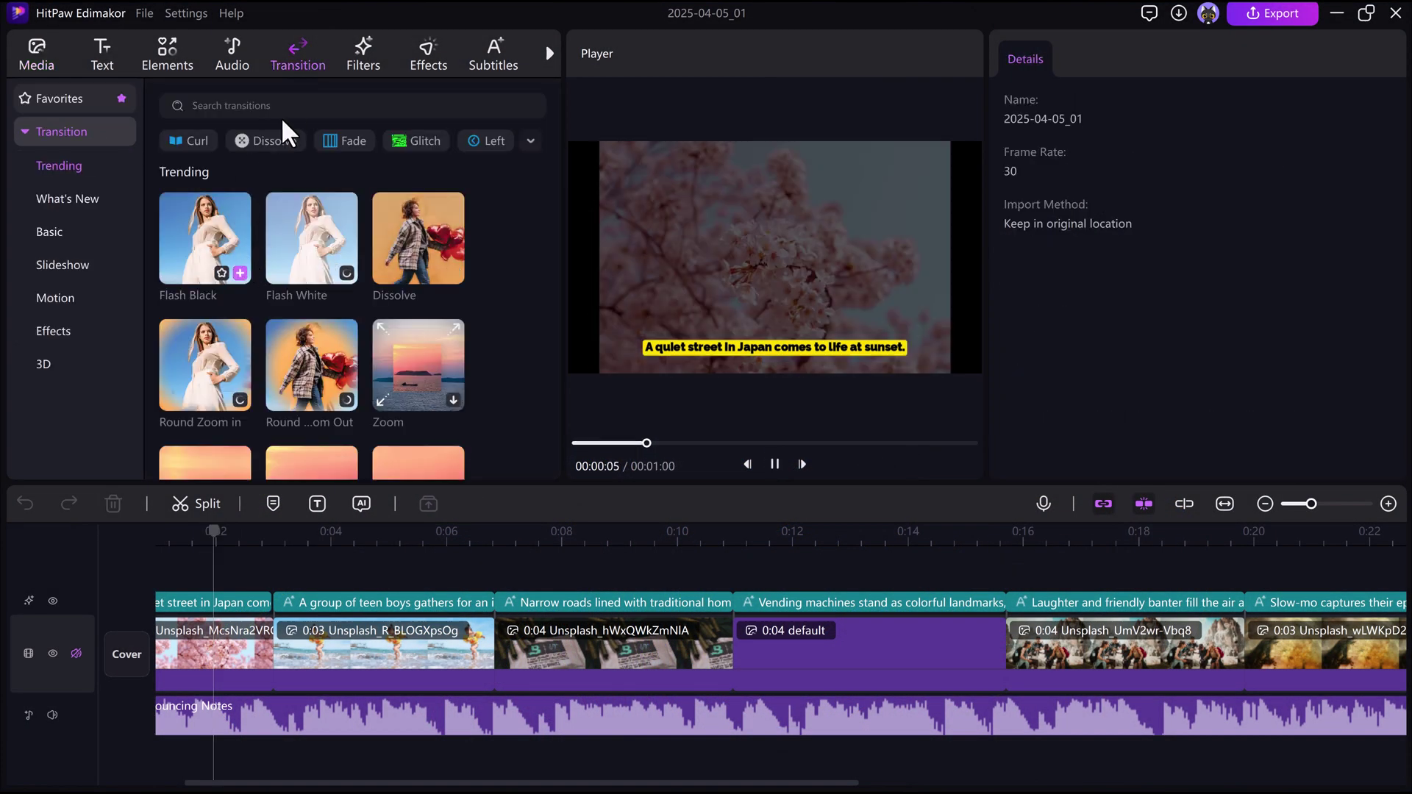
left_click(240, 273)
left_click(774, 464)
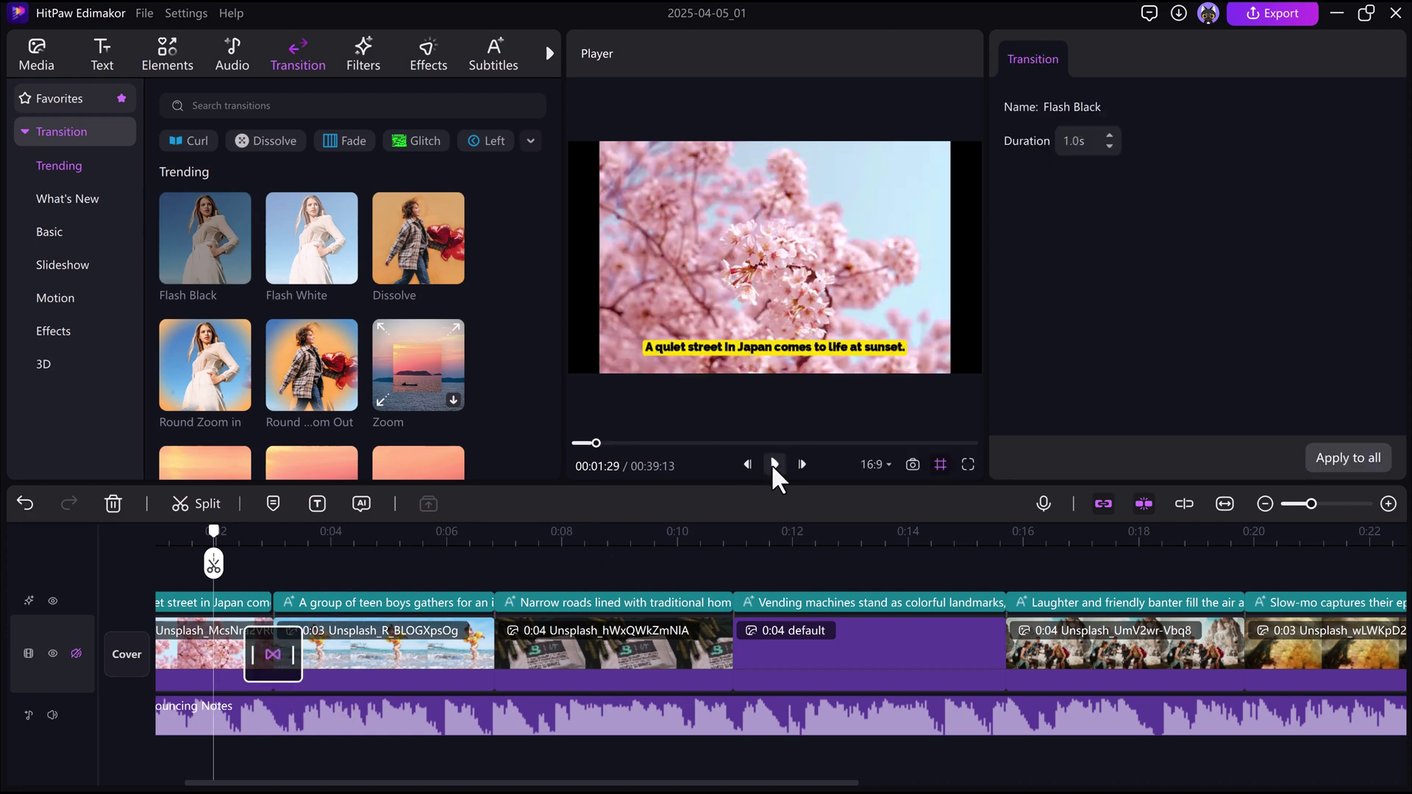
left_click(774, 464)
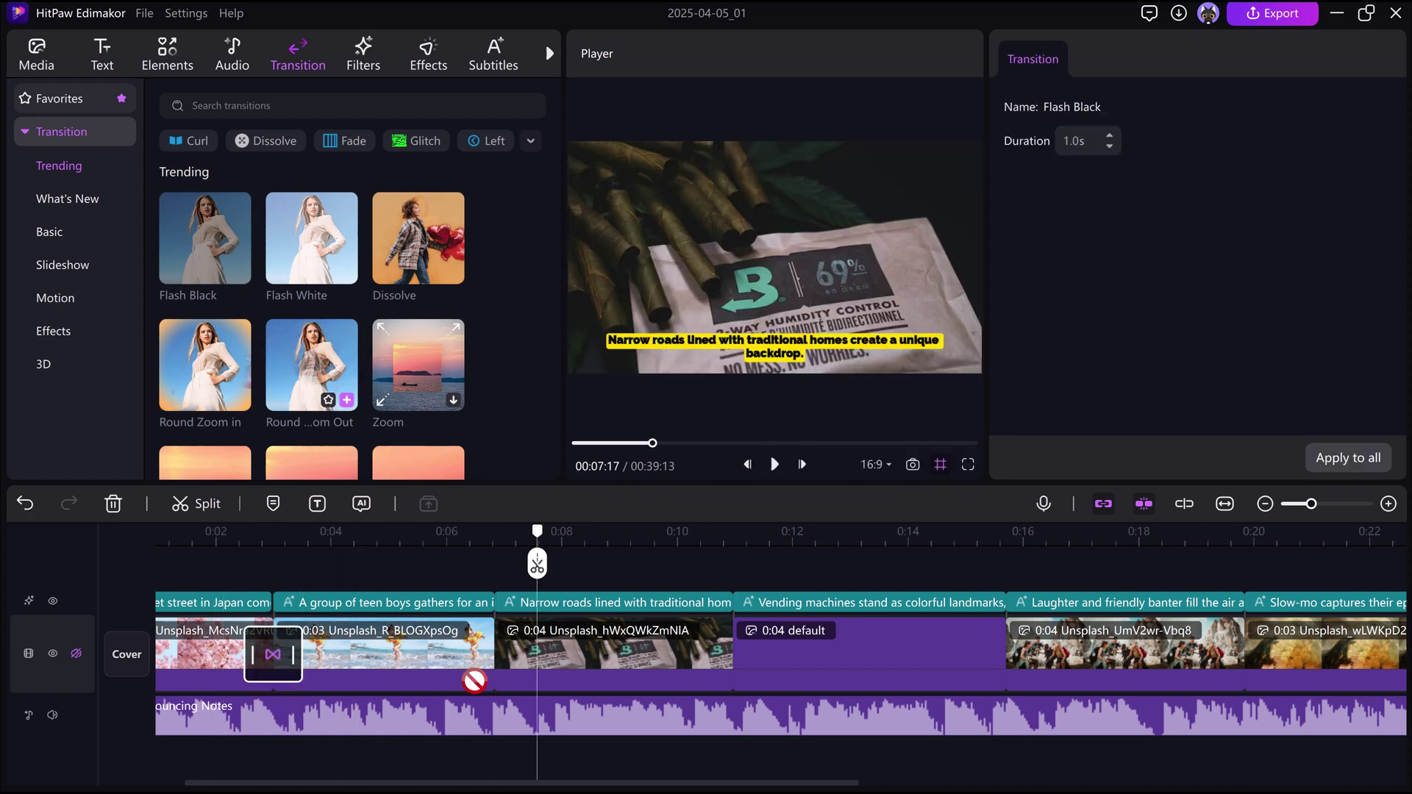
left_click(474, 678)
Add Round Zoom Out between clips 2 and 3 and Dissolve between clips 3 and 4, then replay from 0:09.
left_click_drag(323, 378, 496, 653)
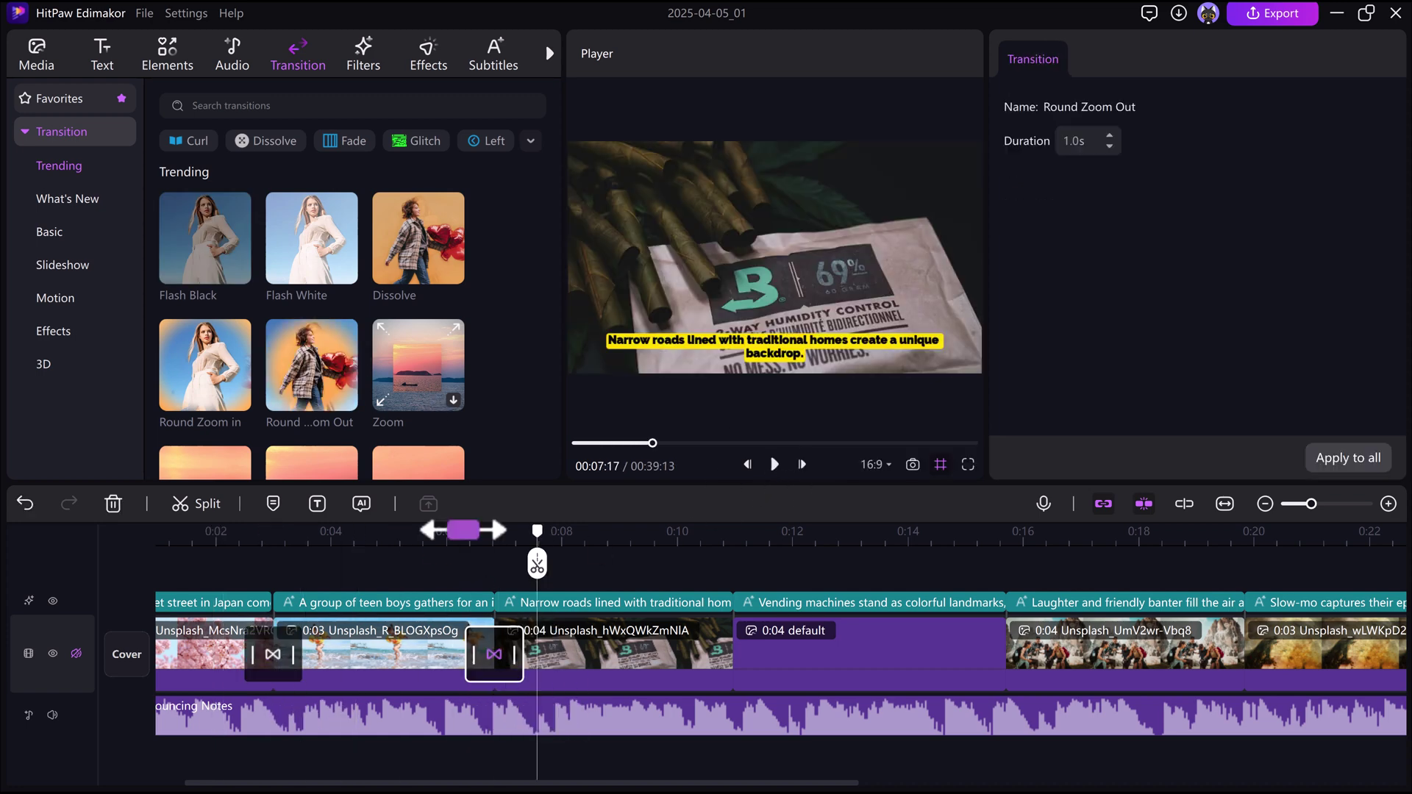
left_click(773, 463)
left_click_drag(418, 237, 727, 653)
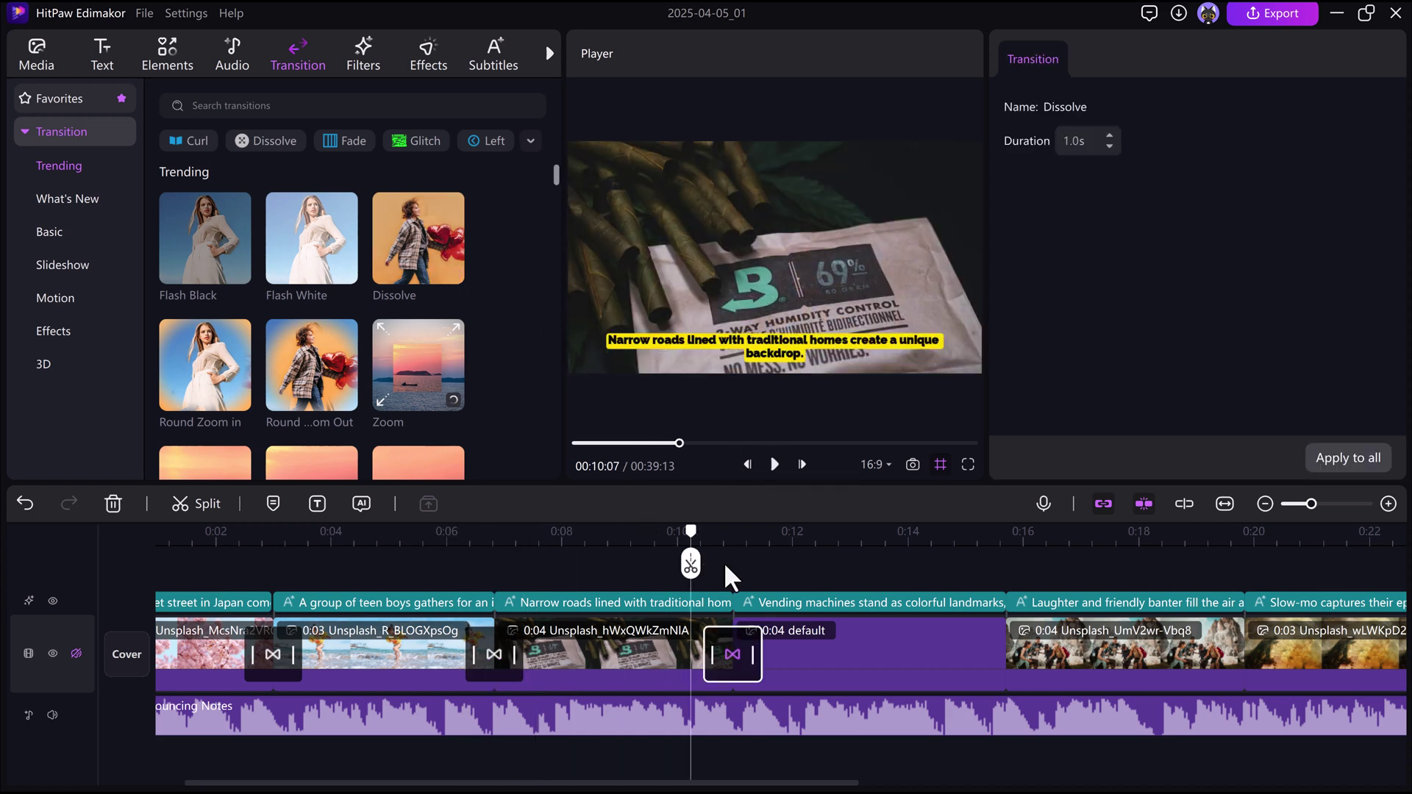
left_click(774, 463)
left_click(773, 464)
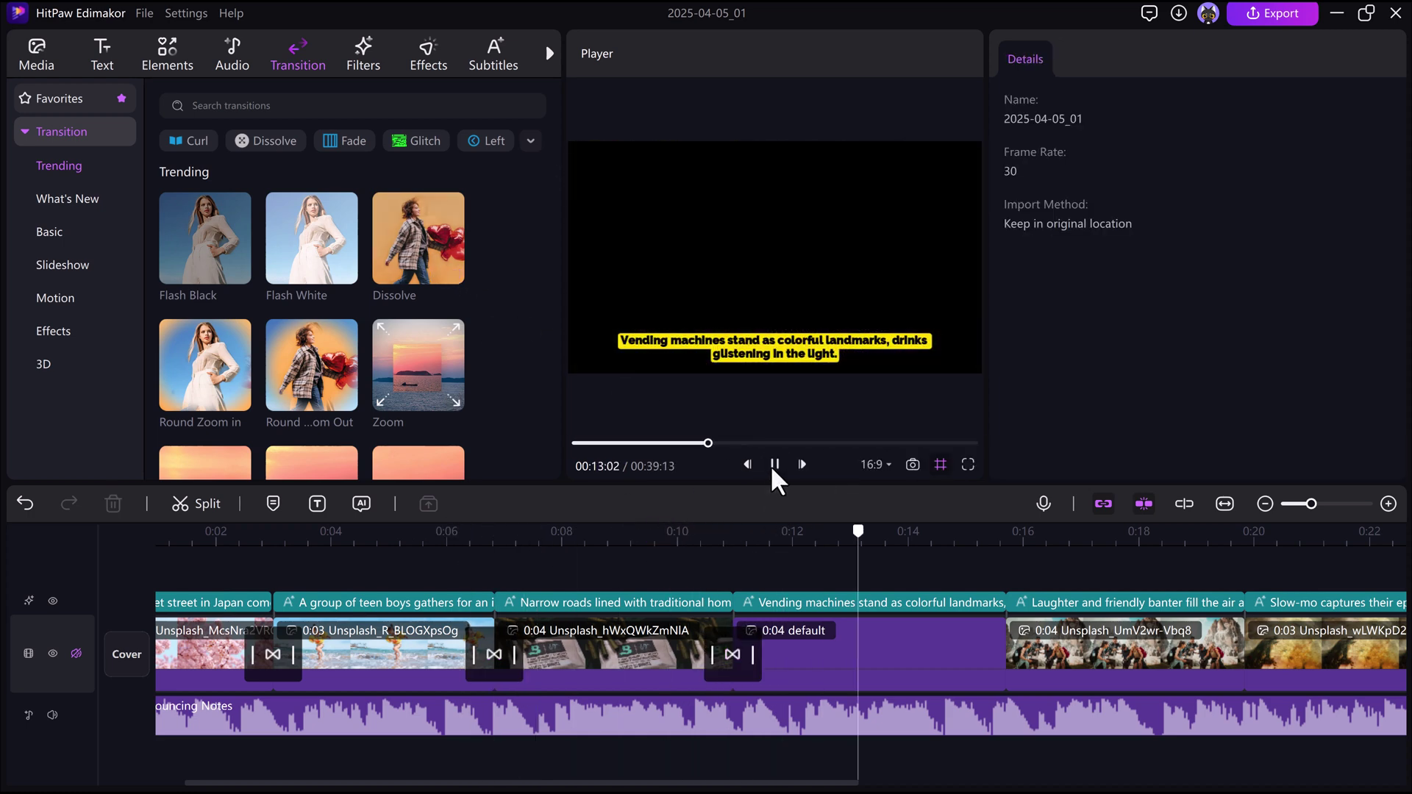
left_click(646, 531)
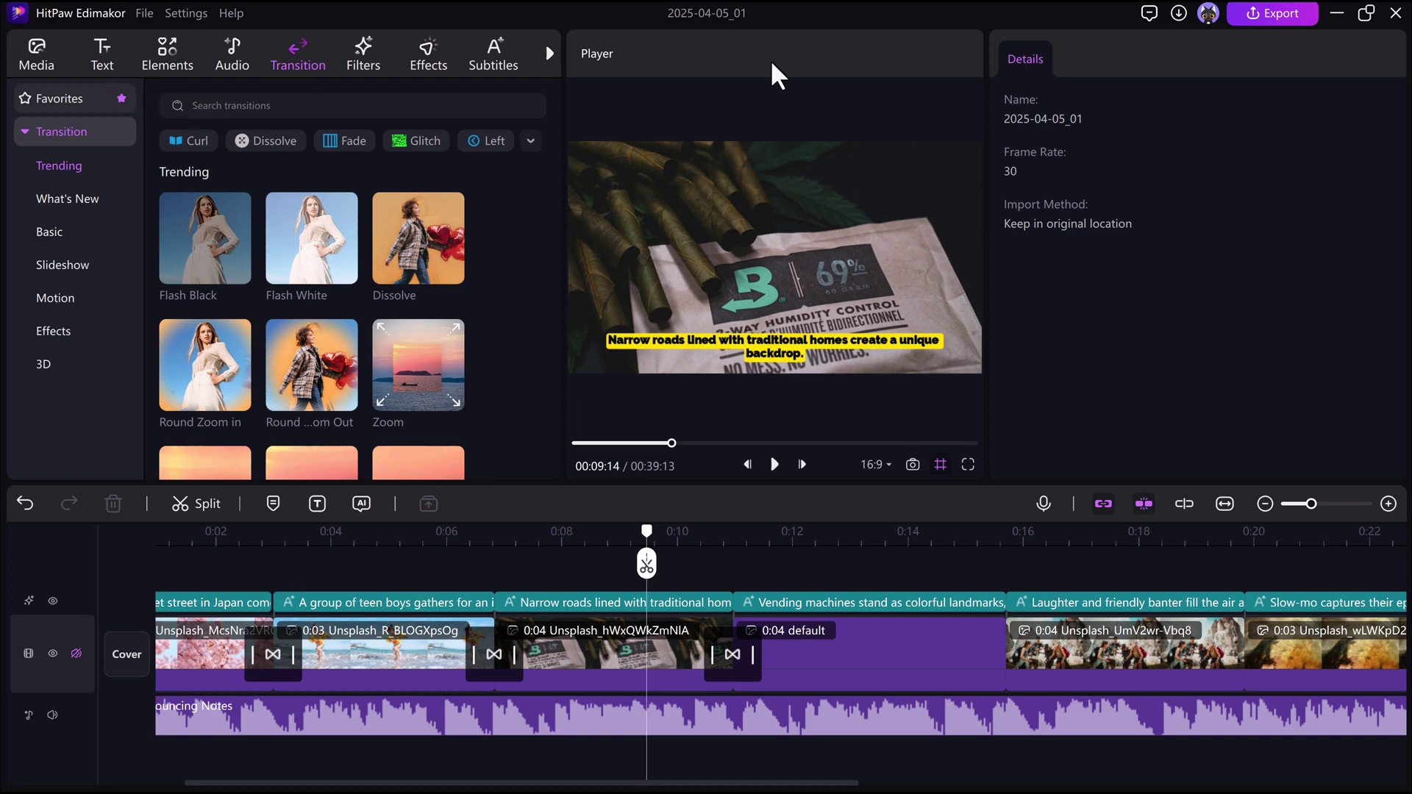
Export the 39-second project as an H264 MOV at 4K resolution and 60 fps.
left_click(1274, 14)
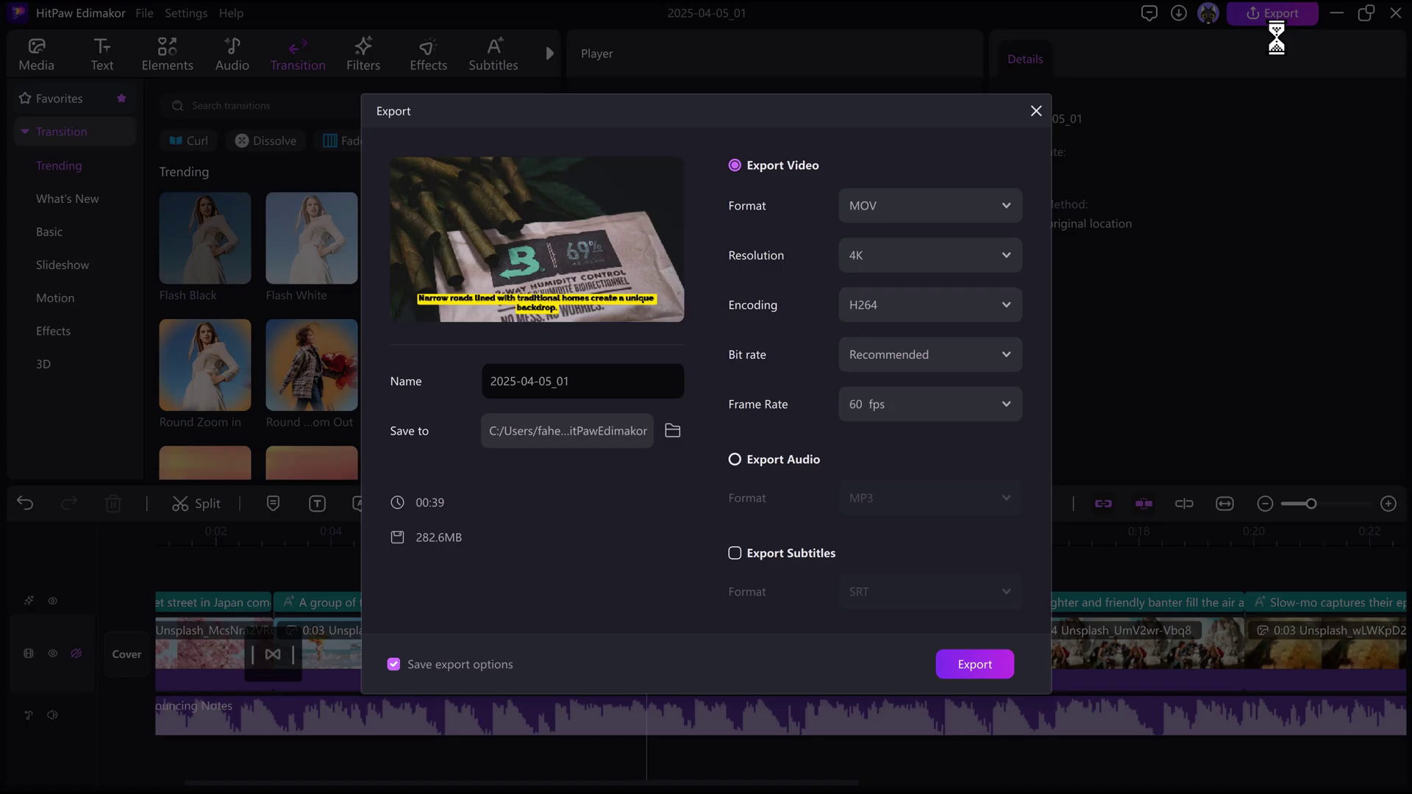
left_click(978, 255)
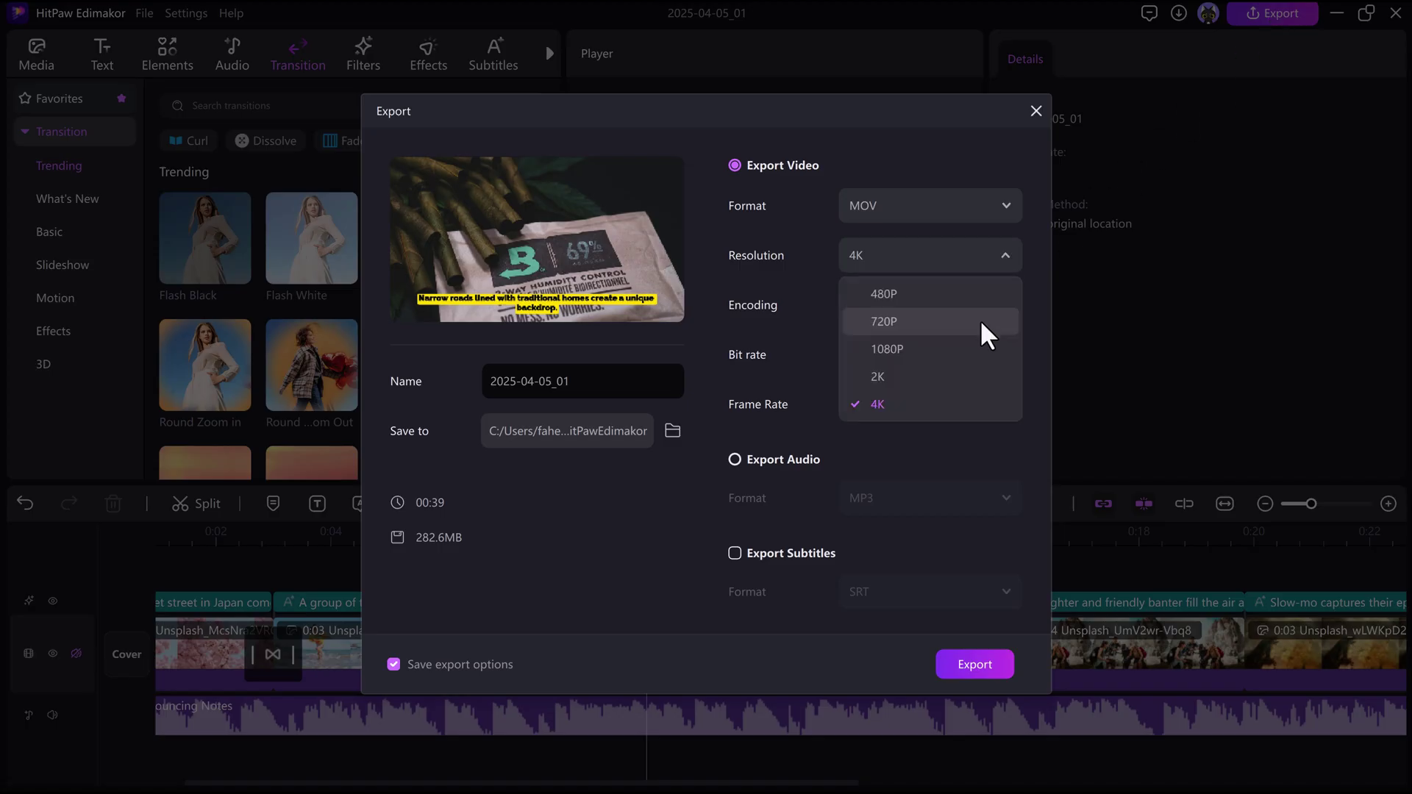
left_click(1037, 346)
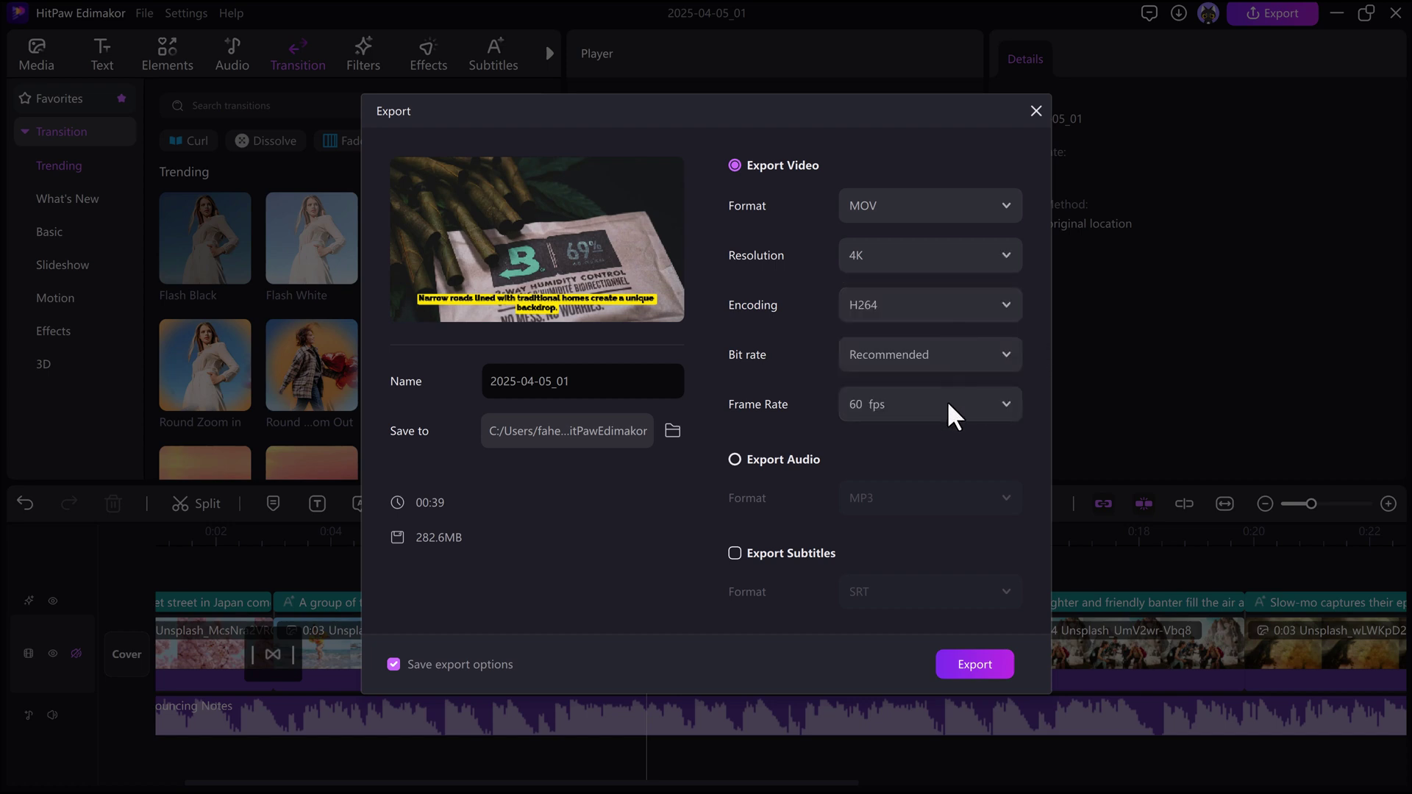
left_click(972, 665)
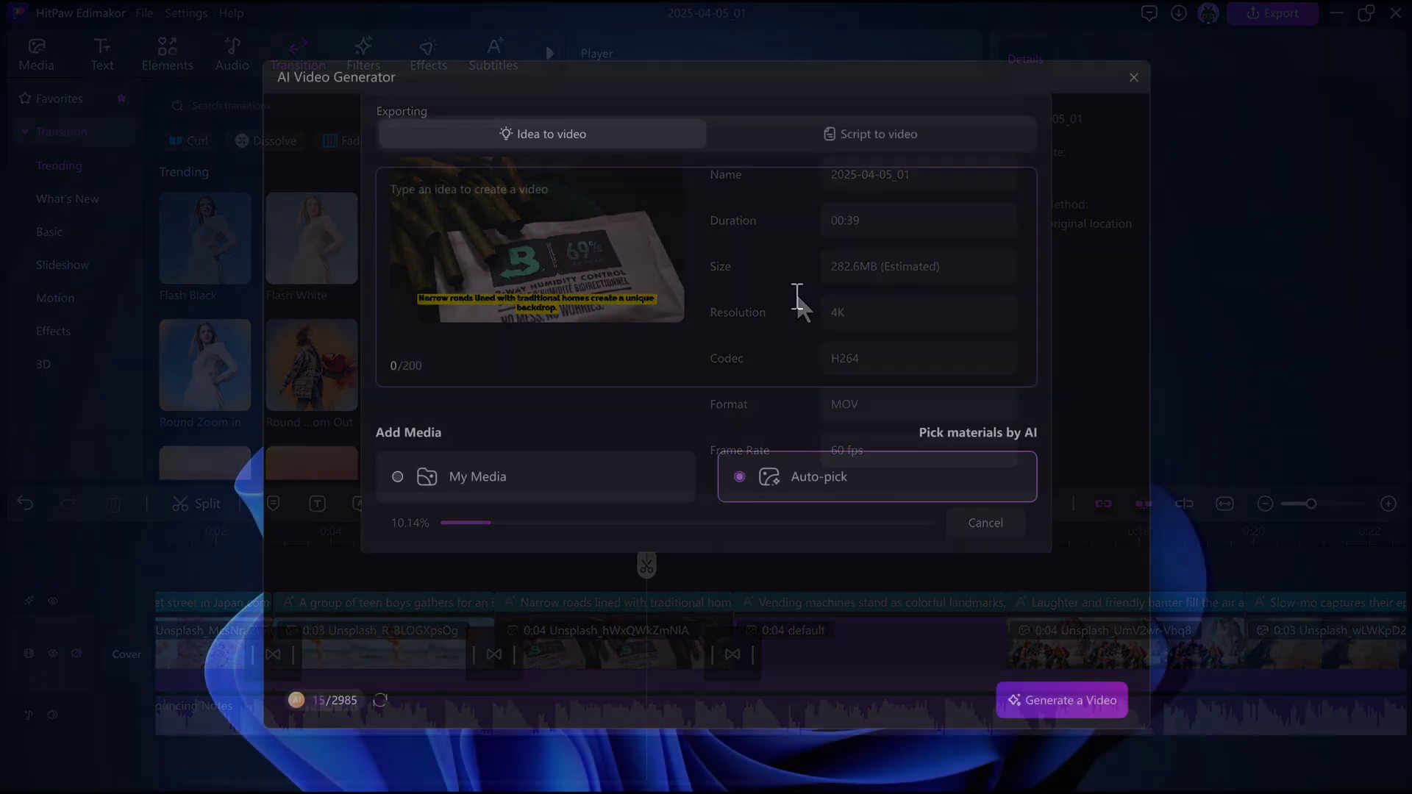
Paste the Paris street-basketball script into Script to video and generate it with Auto-pick.
left_click(841, 146)
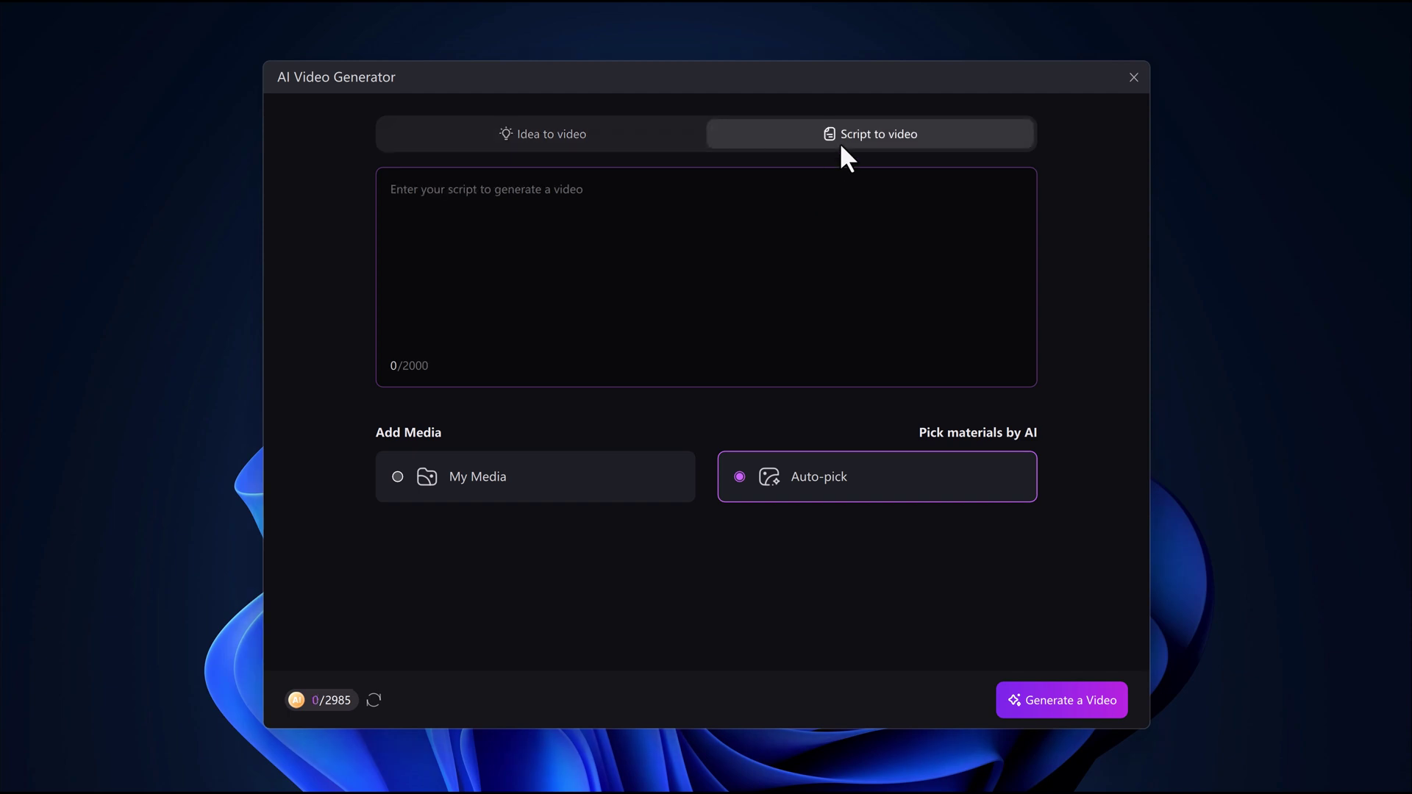
left_click(592, 222)
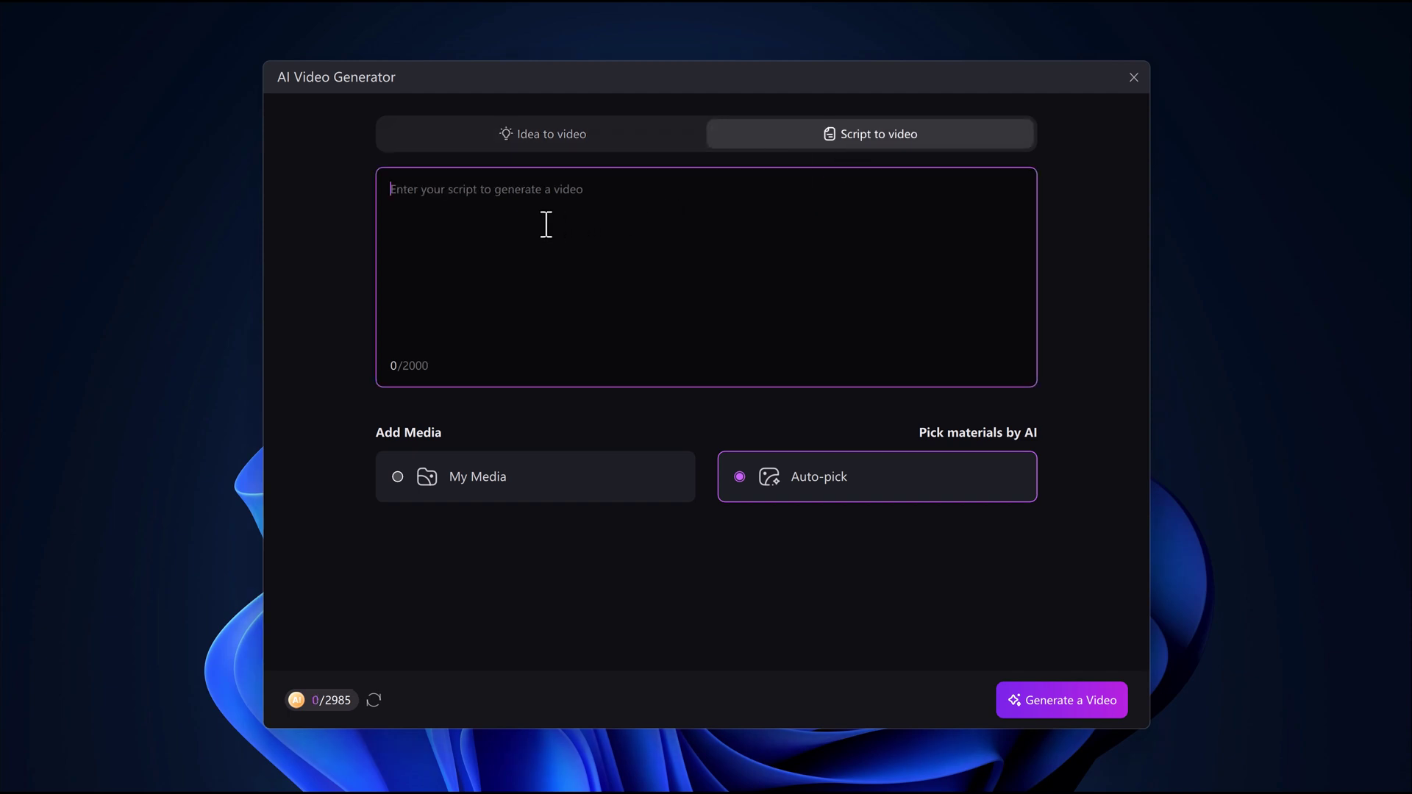
type("Imagine a vibrant, feel-good video where a group of kids are playing basketball on a quiet street in Paris. The scene opens with a wide shot of the city, maybe with the Eiffel Tower or charming Parisian rooftops in the background. The kids walk together, laughing and carrying a basketball, heading to a small hidden corner where they set up a hoop or just start playing against a street wall. The vibe is playful and energetic, with upbeat music that mixes modern beats with a bit of French flair. As the game unfolds, the camera captures dynamic shots—dribbling, passing, and shooting—along with slow-motion moments showing their excitement and focus. Around them, the city continues—people watch from balconies, a café customer cheers, and life blends with the game. The video ends as the sun sets, with the kids walking off, happy and tired, leaving the message: \"Street Hoops, Paris Style – Basketball is everywhere.\" It’s a mix of fun, culture, and the universal love for the game.")
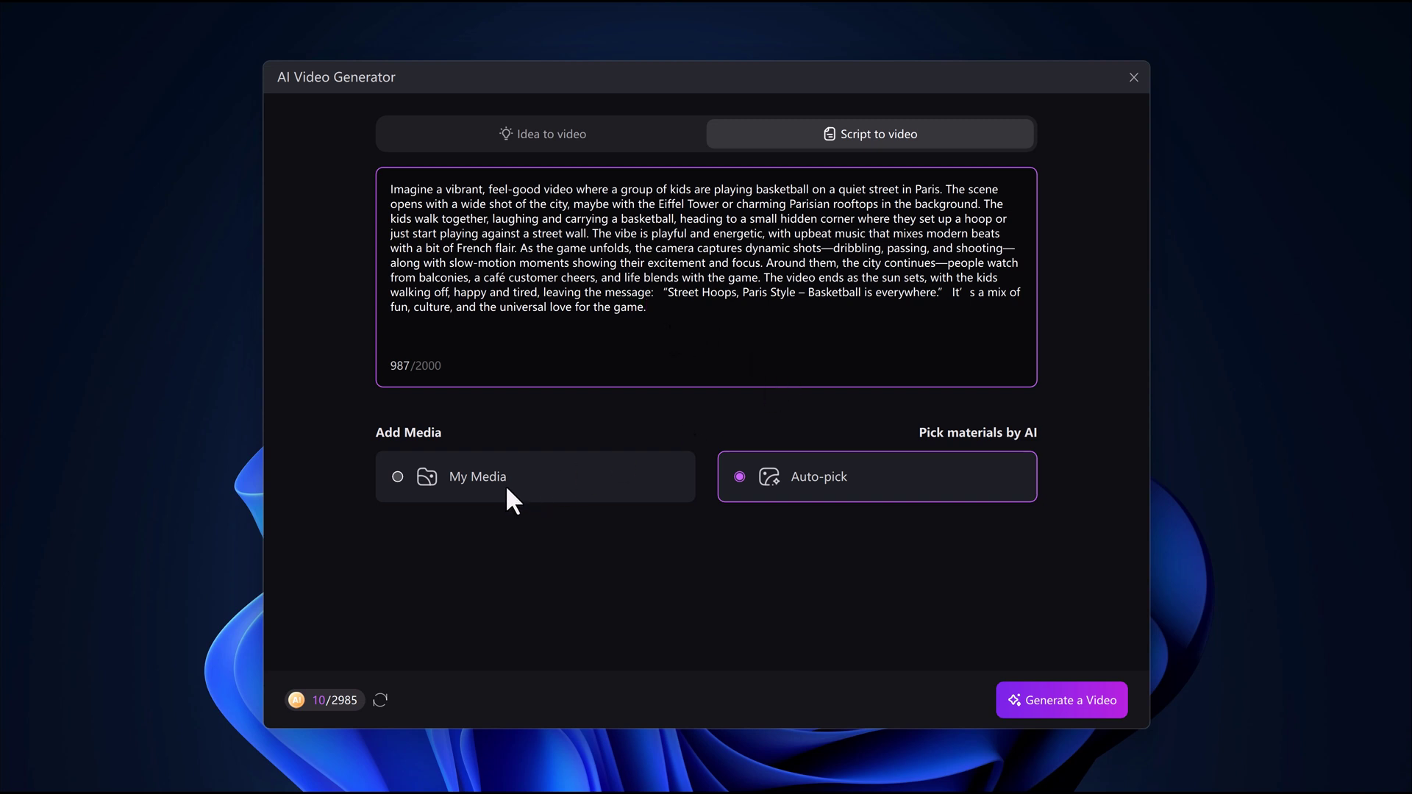
left_click(1060, 703)
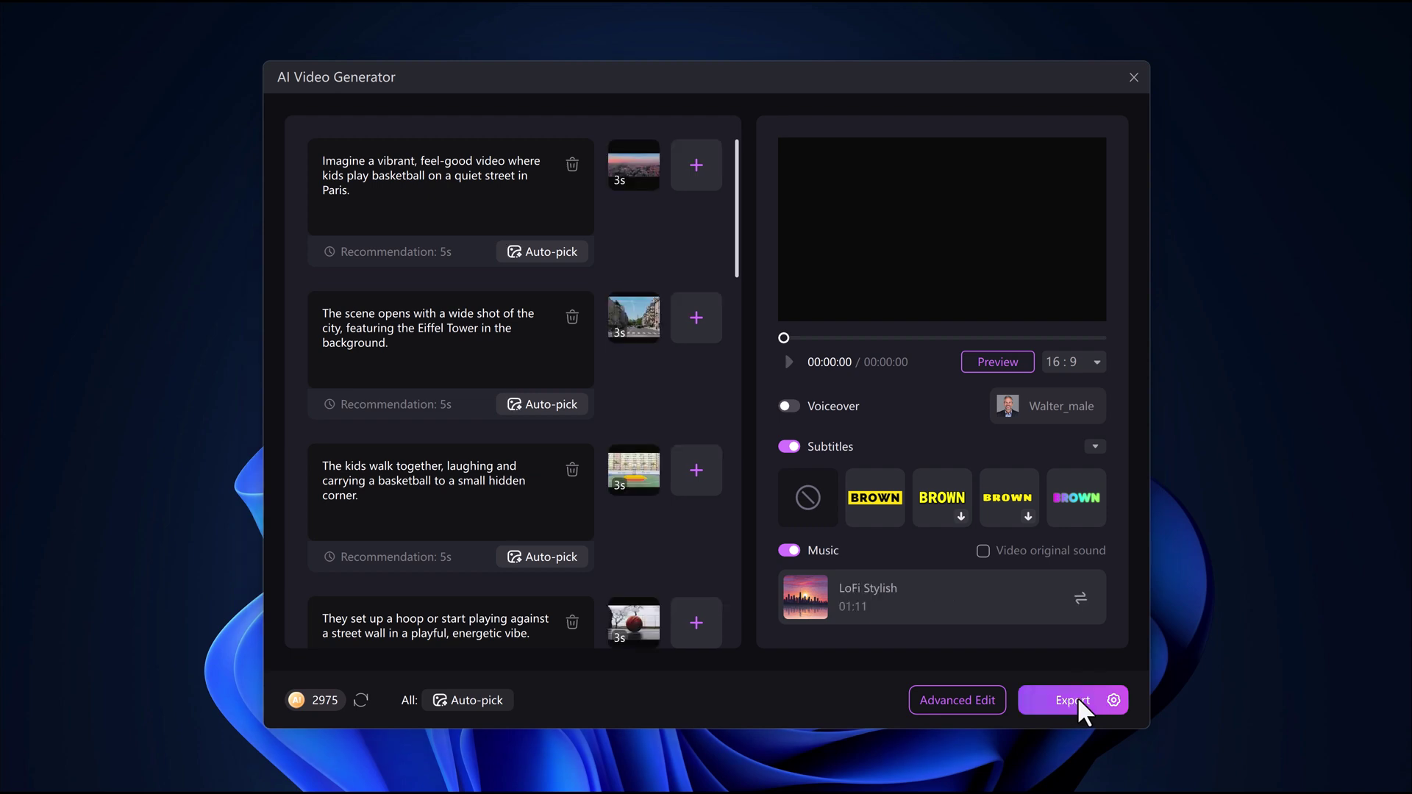
Preview the basketball video, compare gradient and yellow-box subtitles, then export with plain white subtitles.
left_click(988, 365)
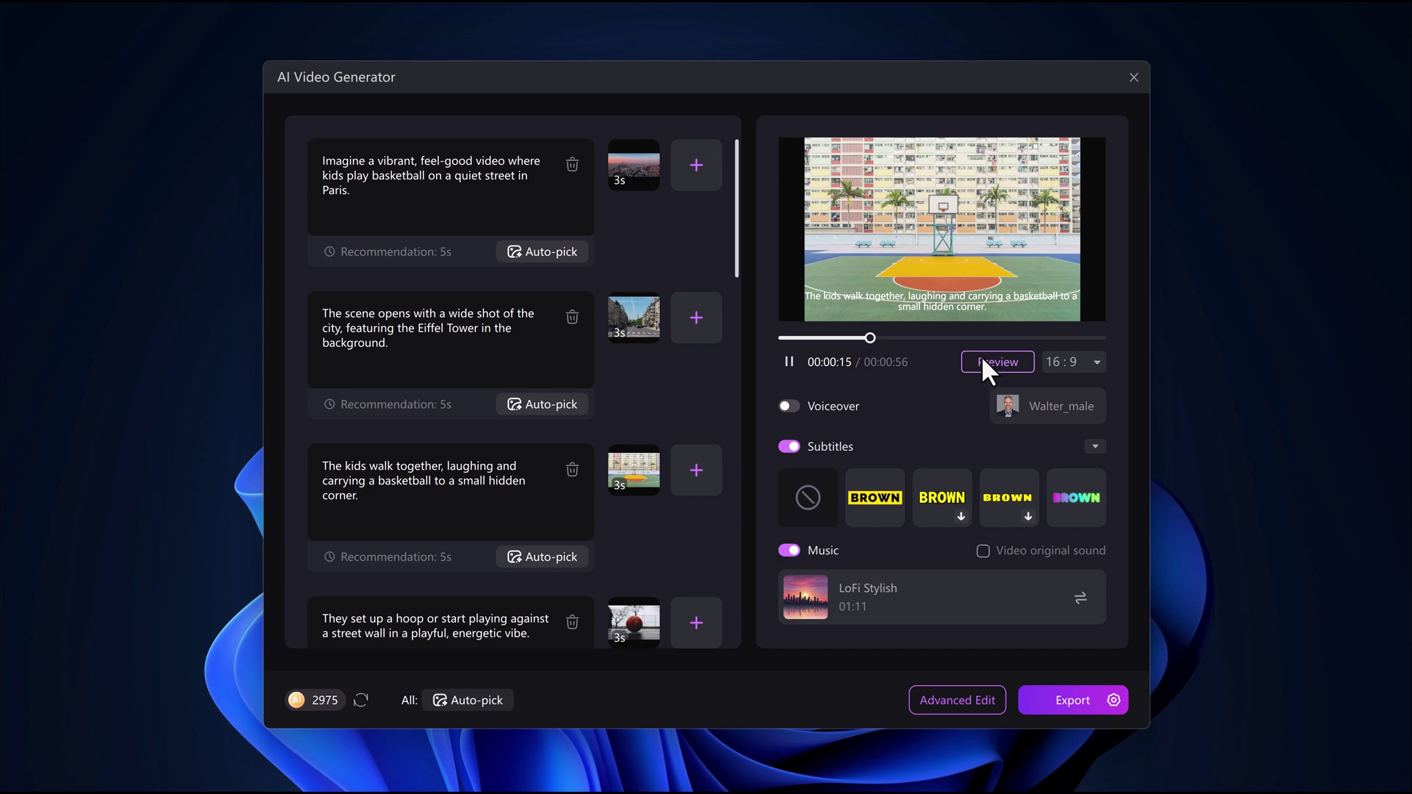
left_click(784, 358)
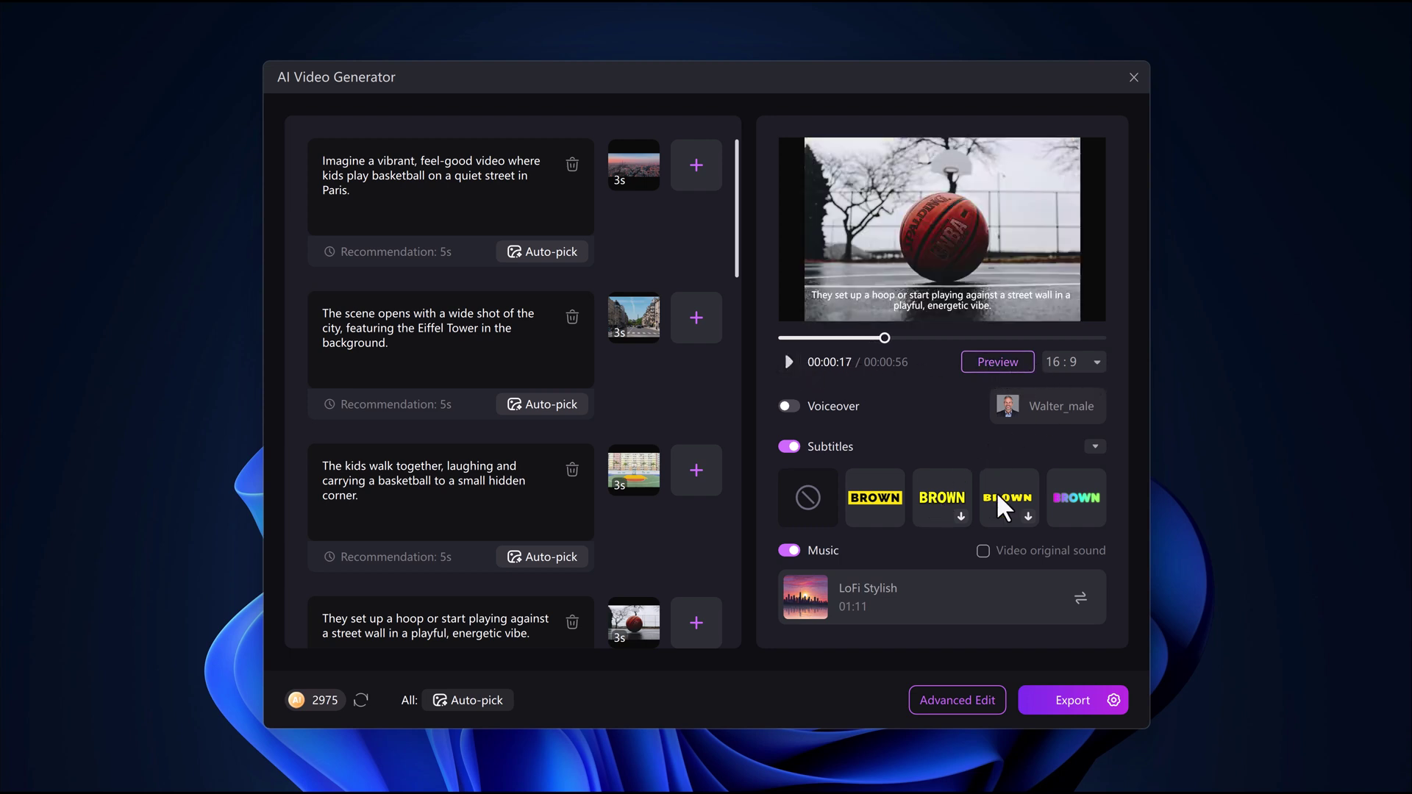
left_click(1084, 491)
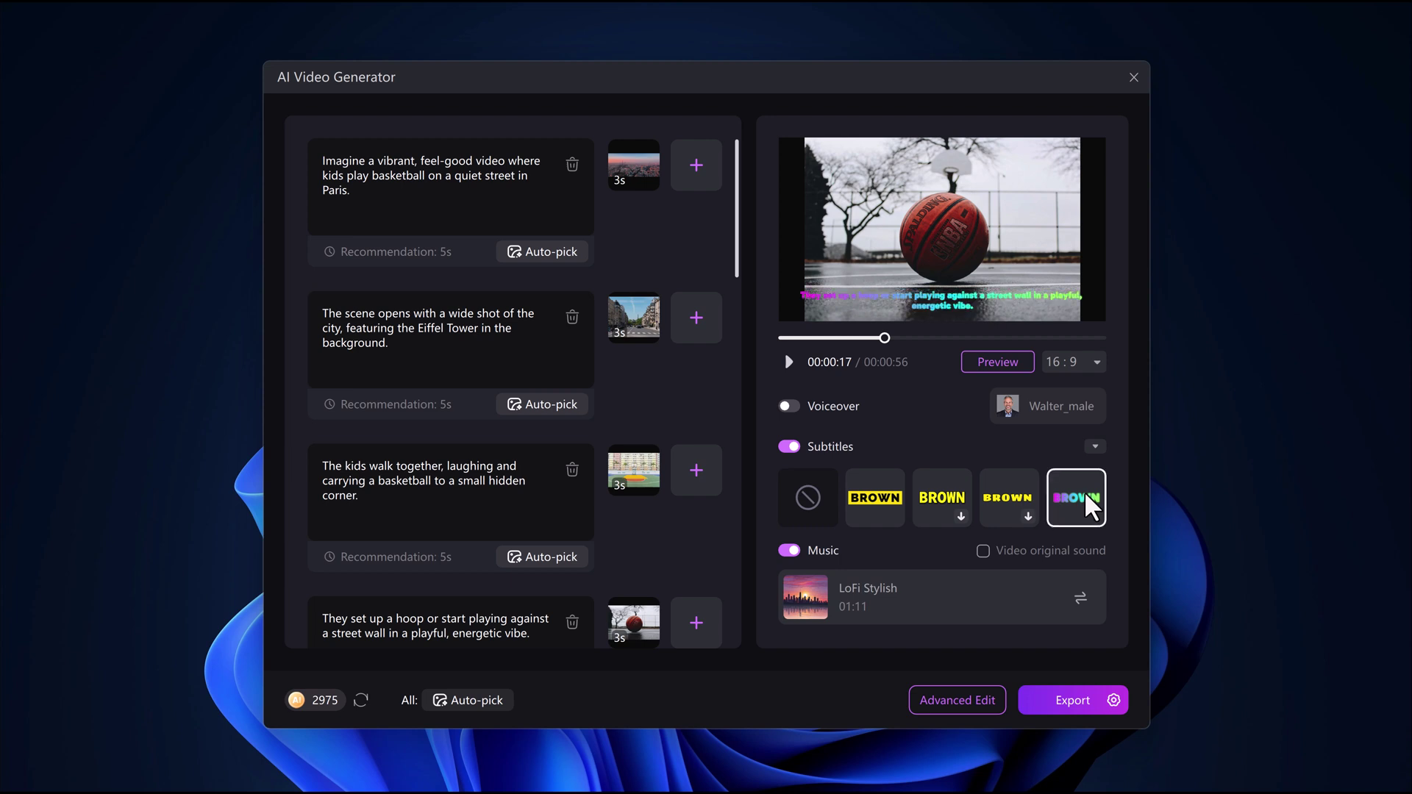
left_click(878, 497)
left_click(810, 496)
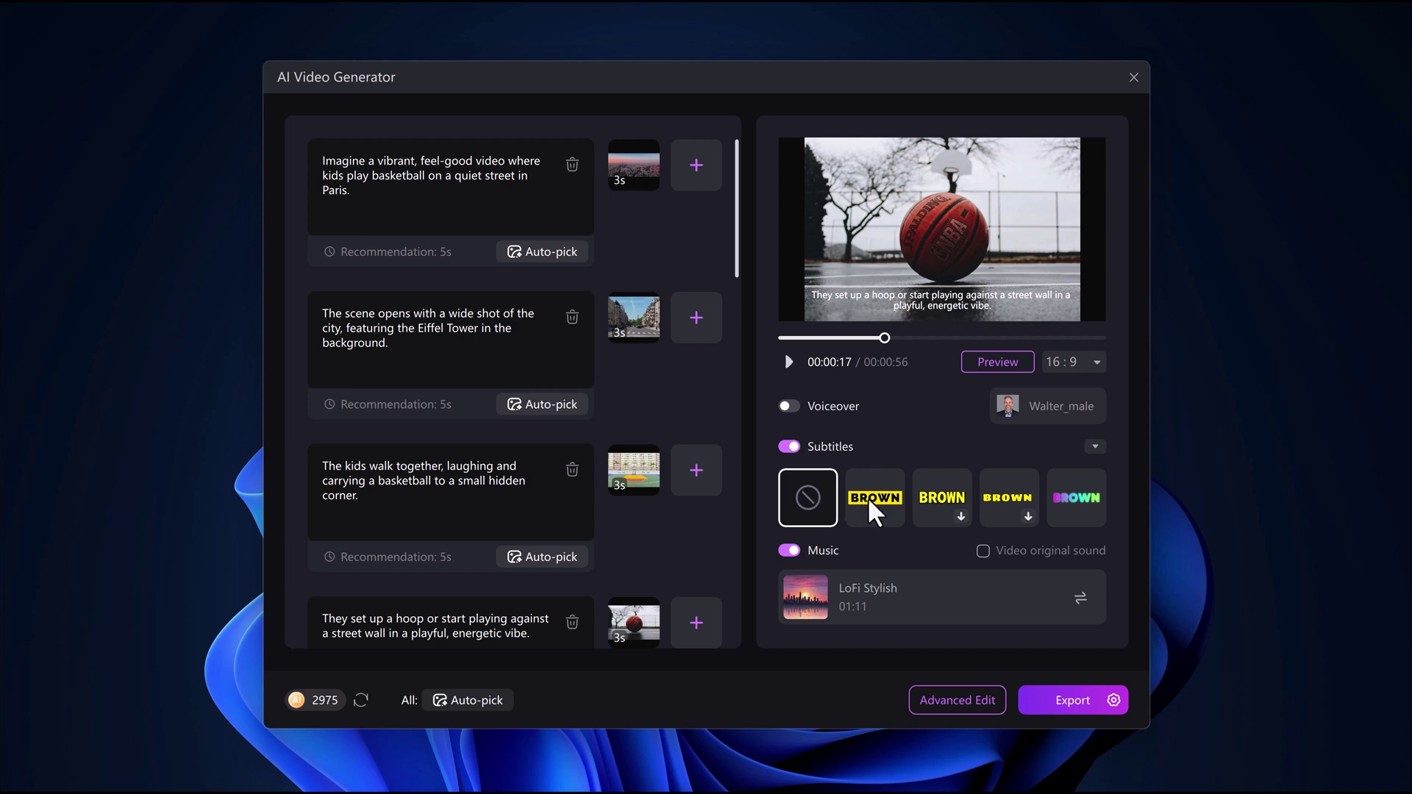
left_click(1062, 692)
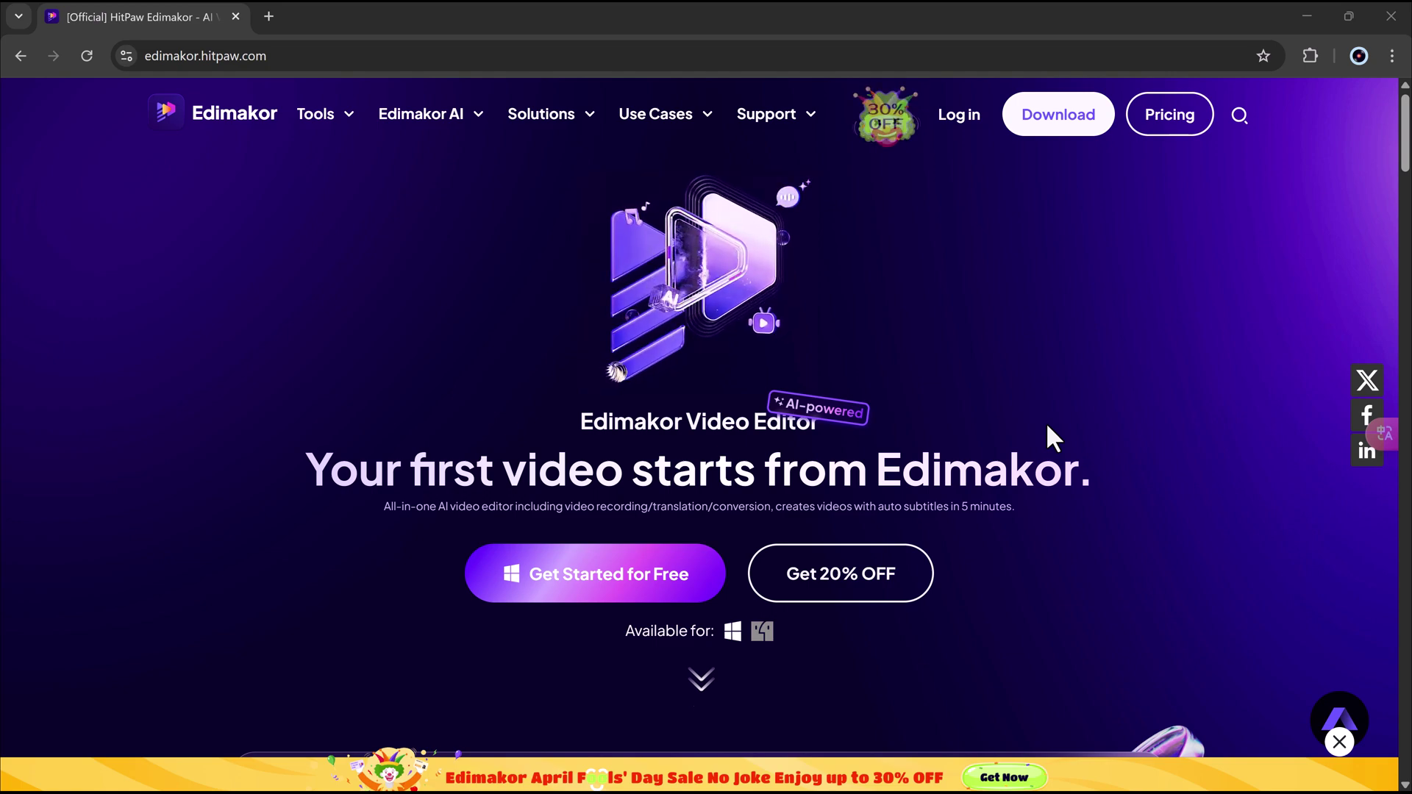
View each AI feature on the Edimakor homepage, from Talking Avatar through Video Translator.
scroll(1052, 495, "down", 6)
scroll(712, 500, "down", 2)
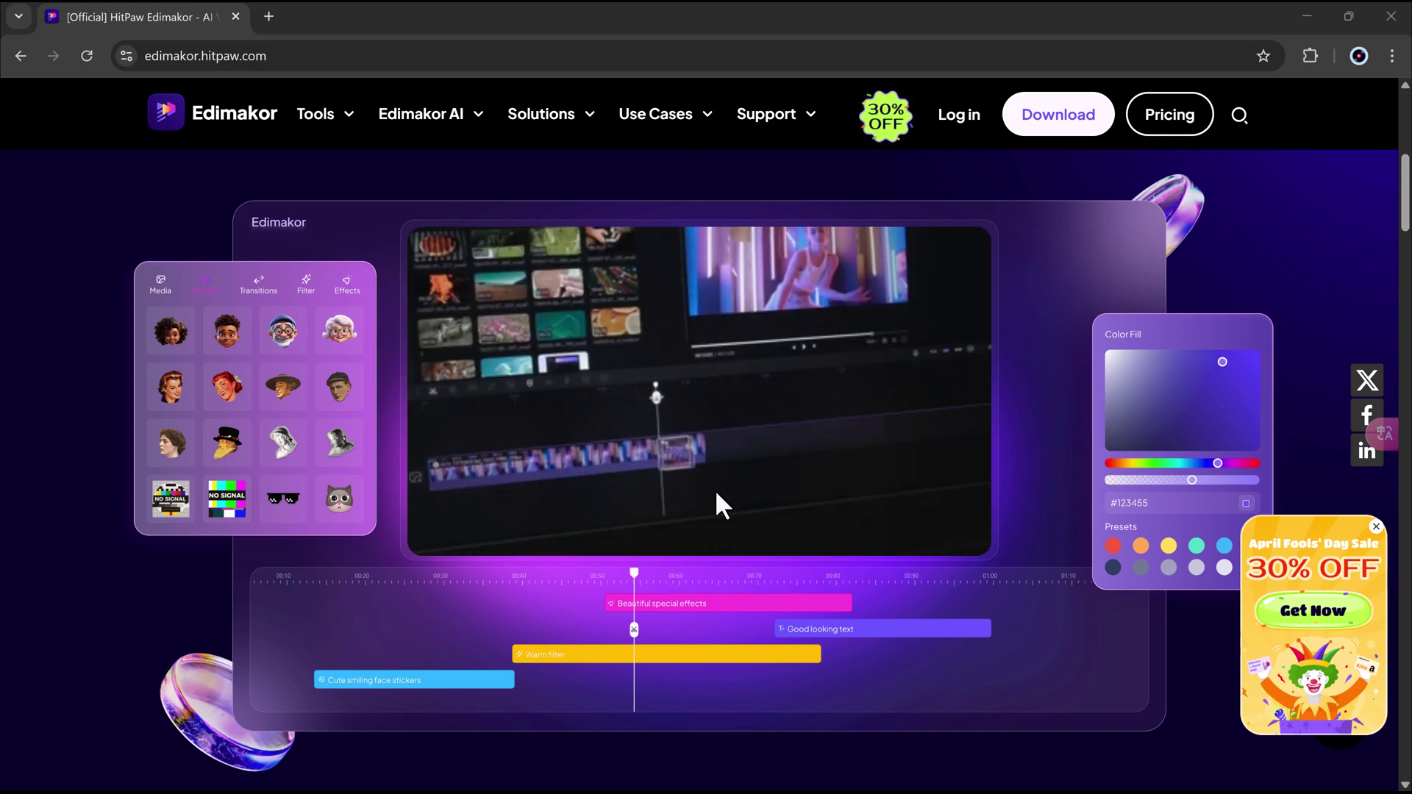
scroll(1238, 398, "down", 9)
scroll(1240, 403, "down", 3)
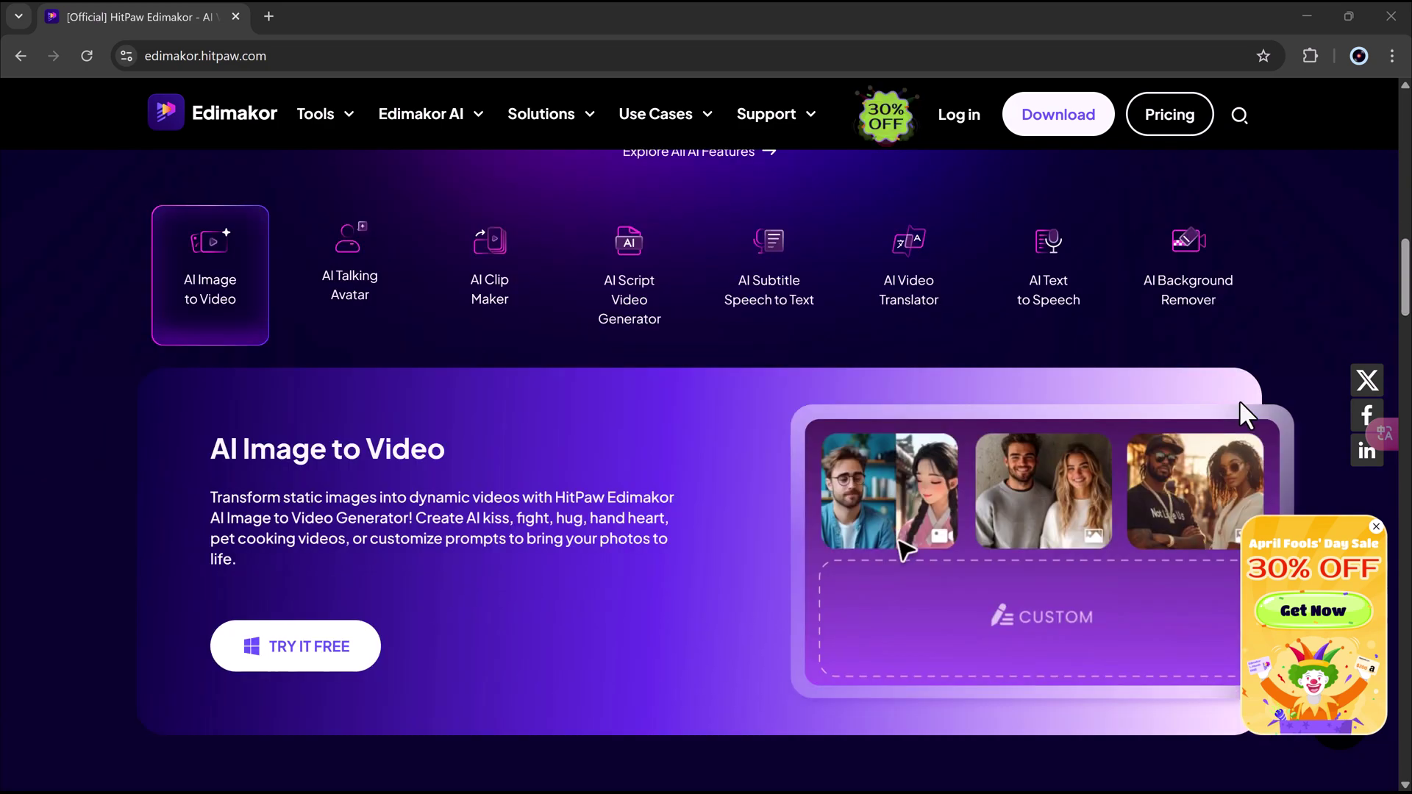
left_click(307, 229)
left_click(529, 243)
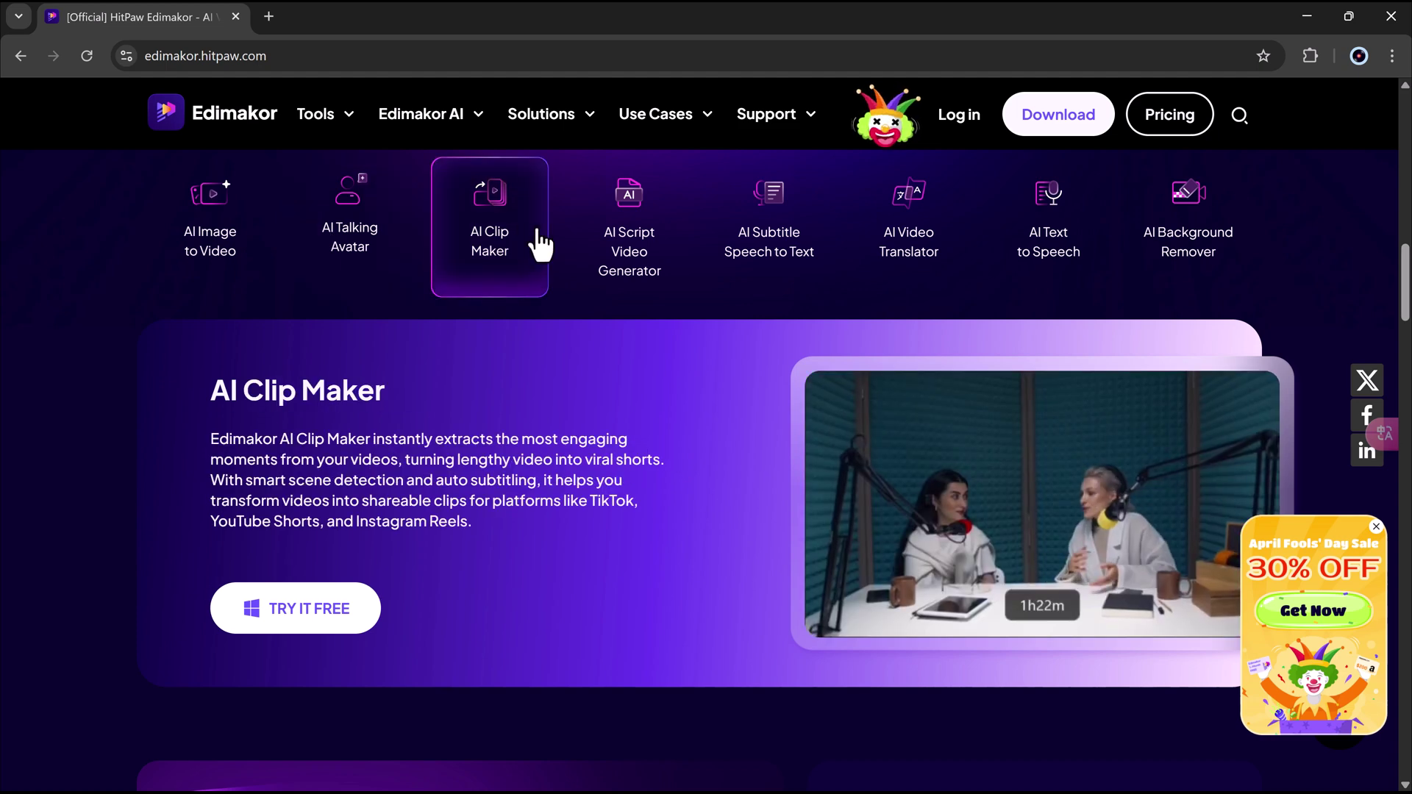
left_click(657, 257)
left_click(758, 252)
left_click(948, 250)
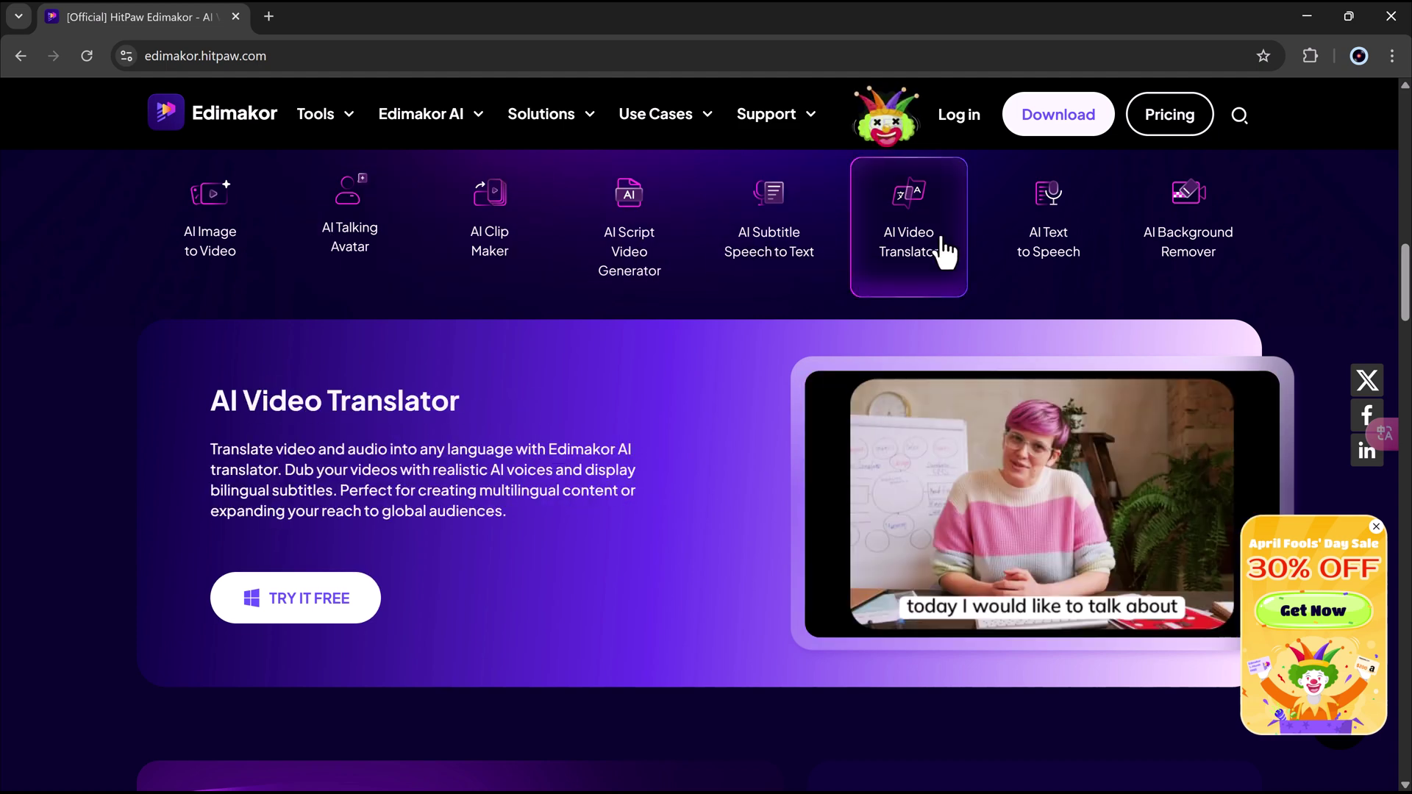
Continue down the Edimakor homepage past the editing tools and scenarios to the user reviews.
scroll(941, 250, "down", 8)
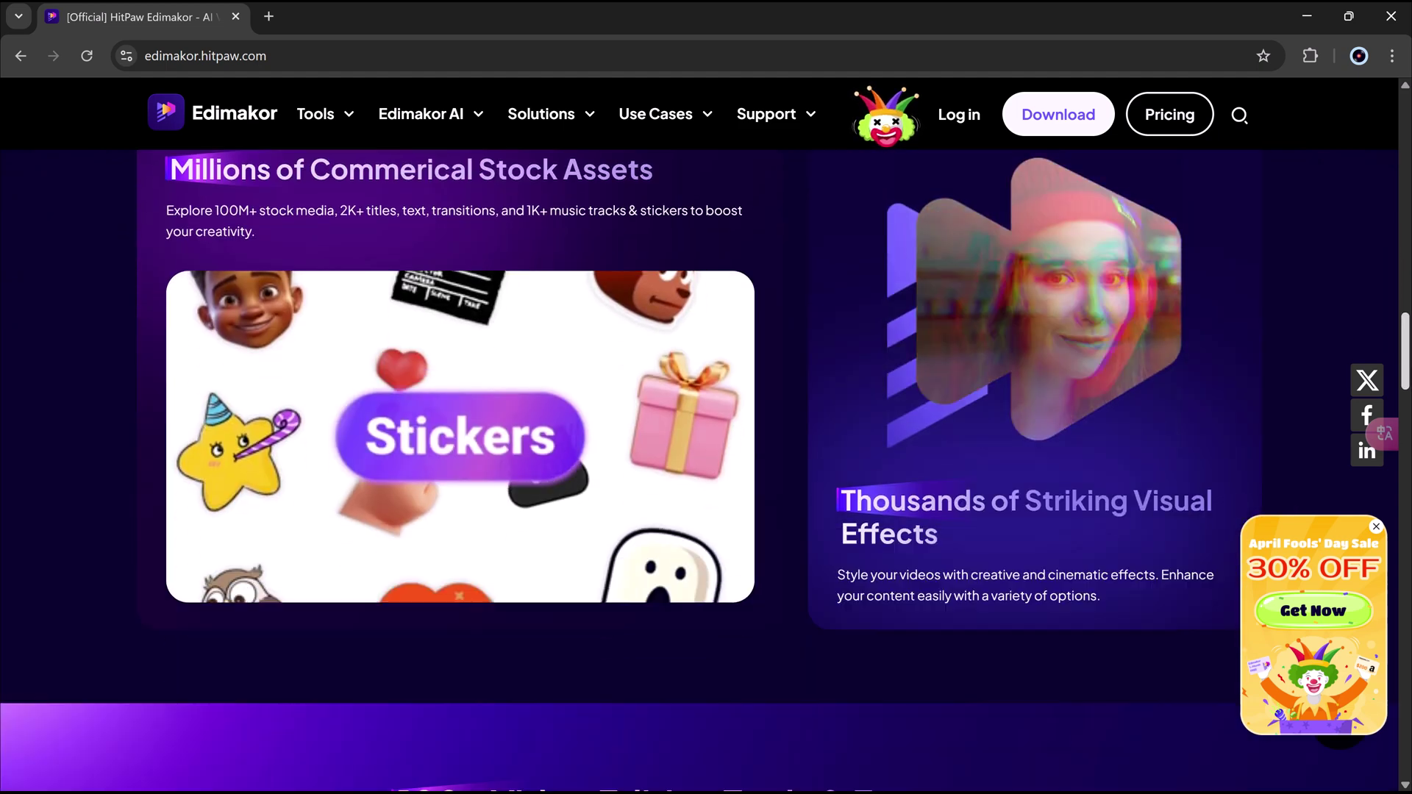
scroll(1405, 441, "down", 5)
scroll(1406, 441, "down", 4)
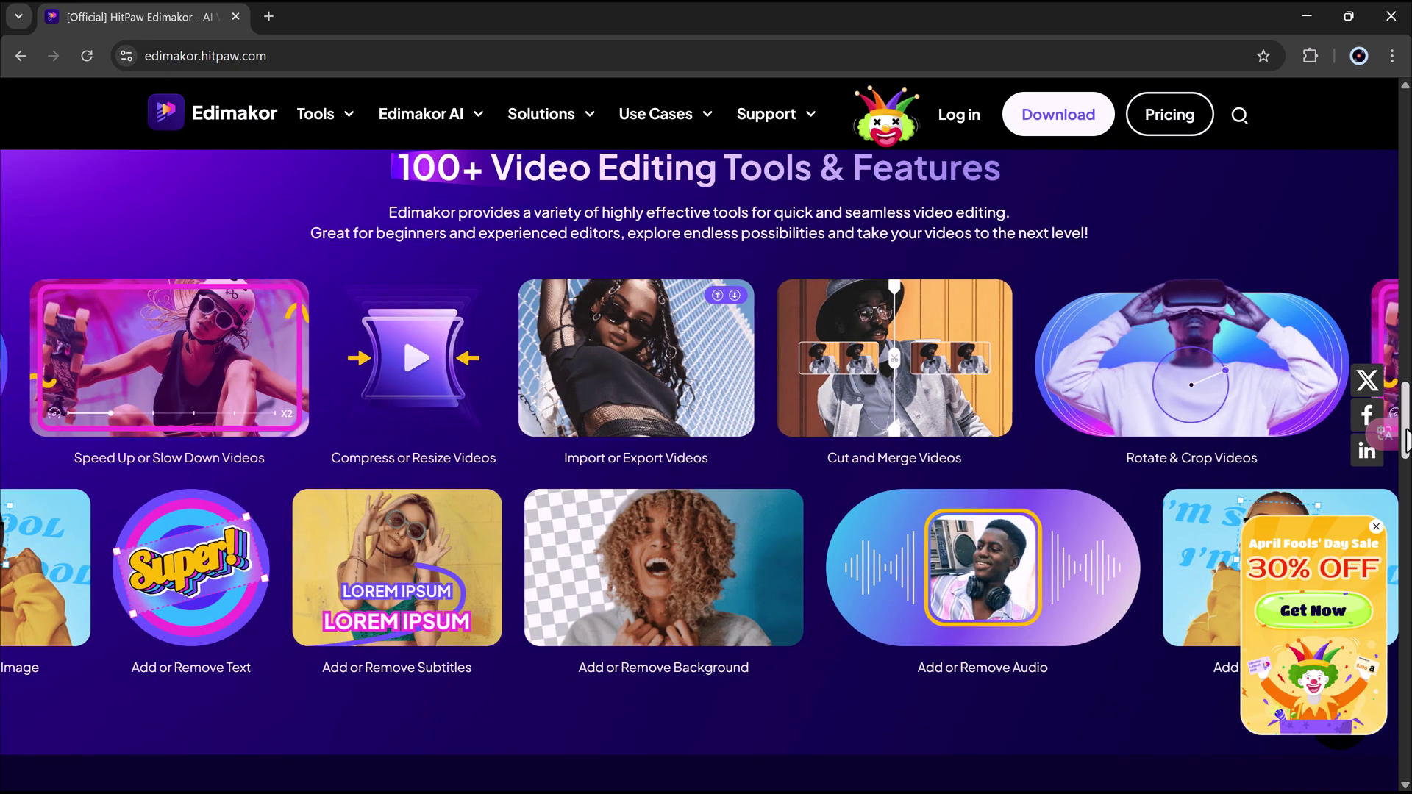
scroll(1406, 441, "down", 8)
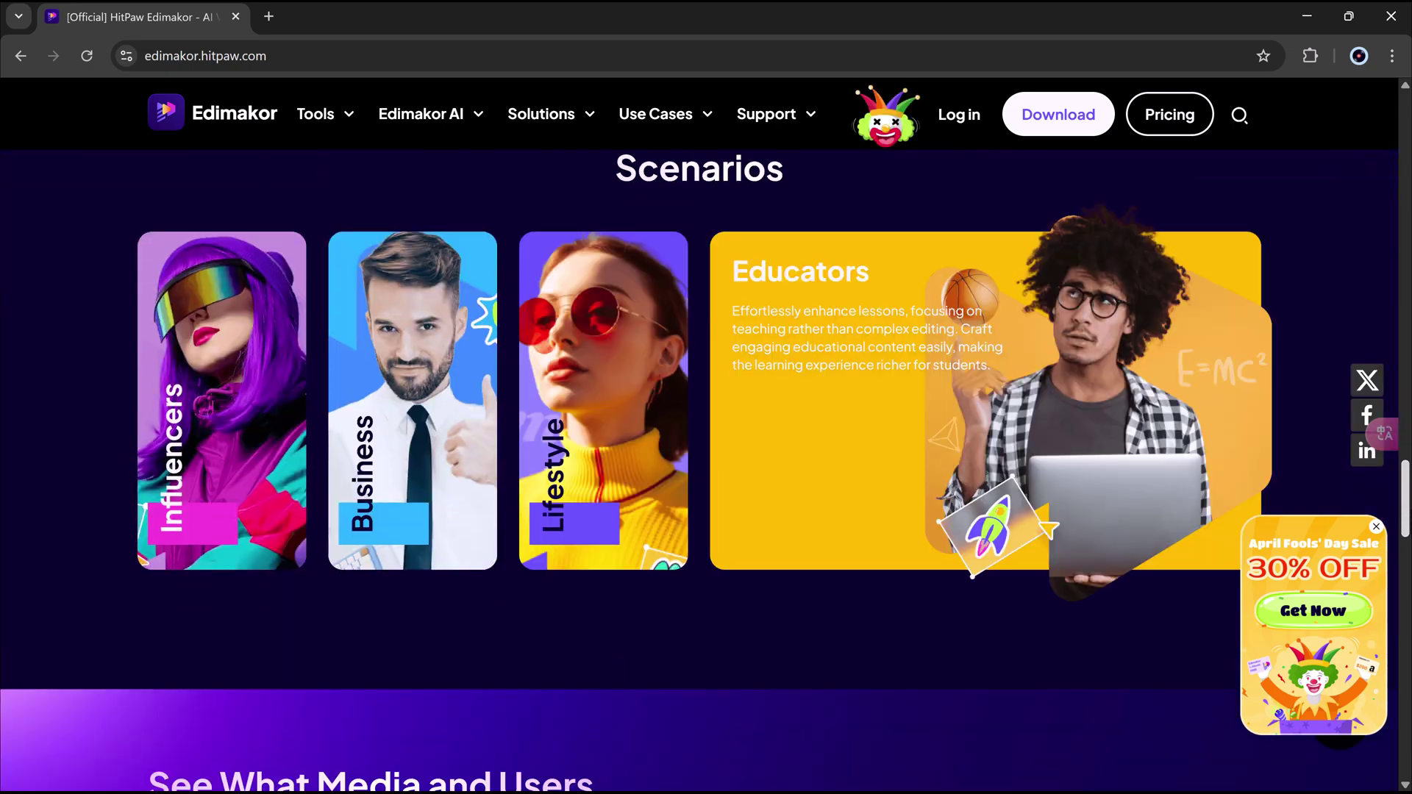
scroll(706, 442, "down", 10)
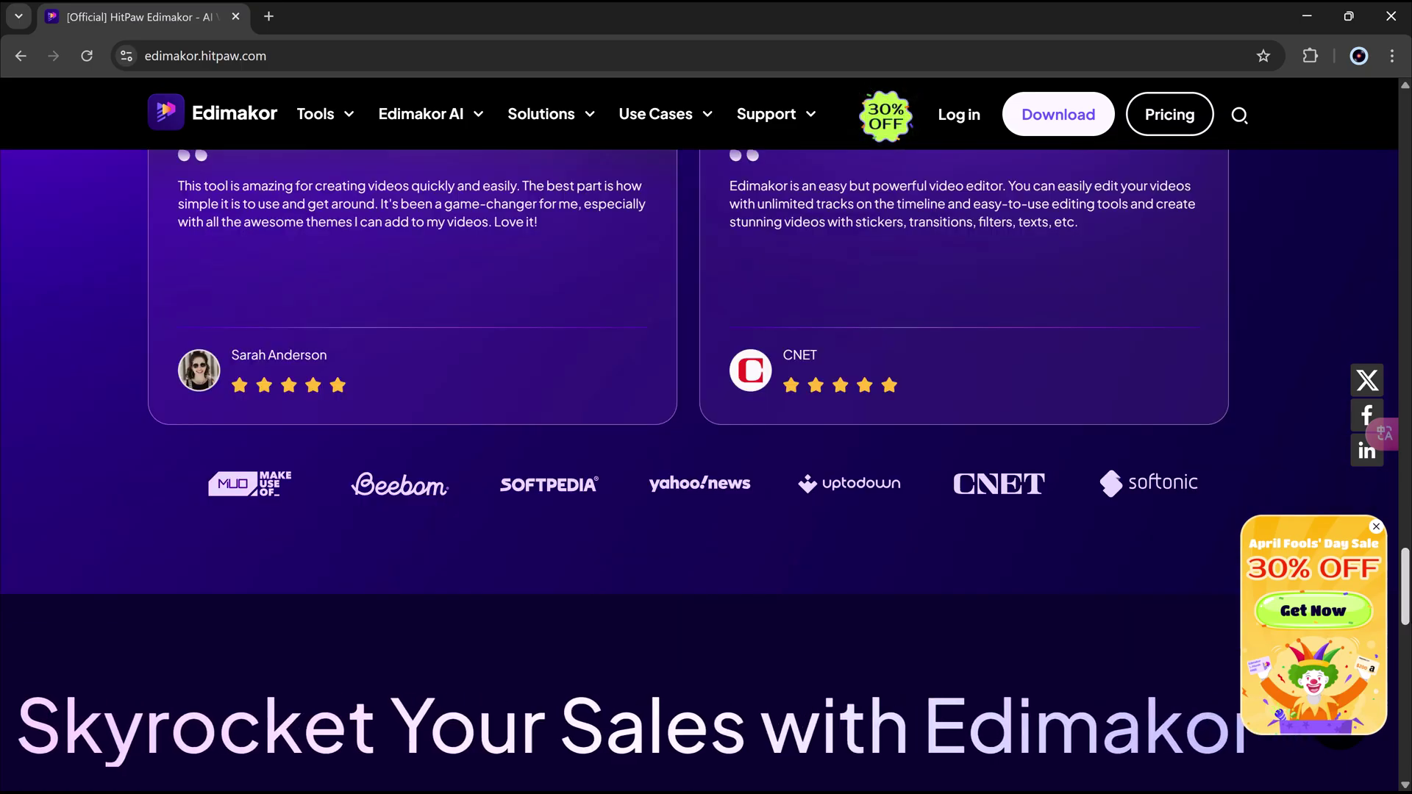